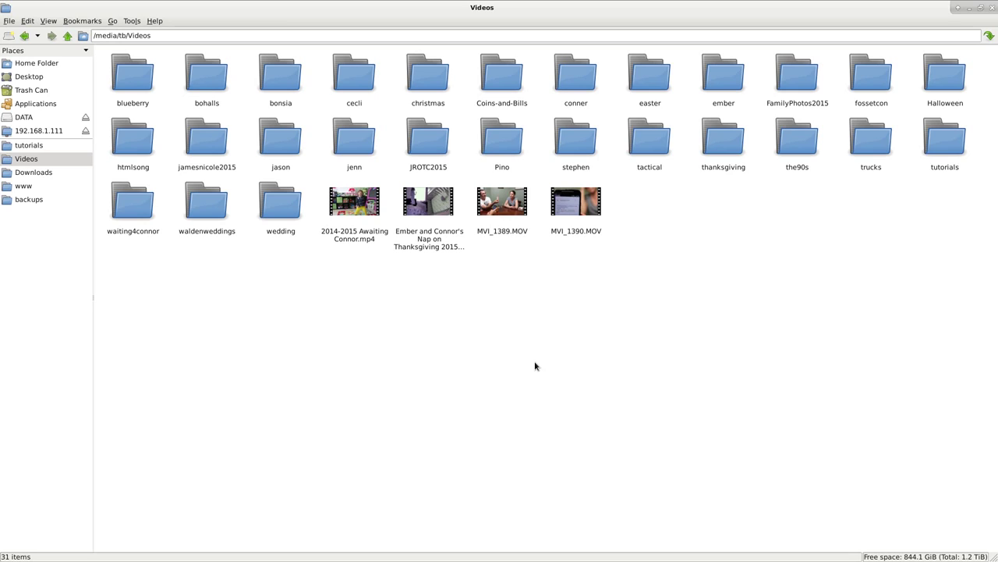
Open the blueberry folder in Videos to list its 43 photos and videos.
{"action": "double_click", "coordinate": [134, 92]}
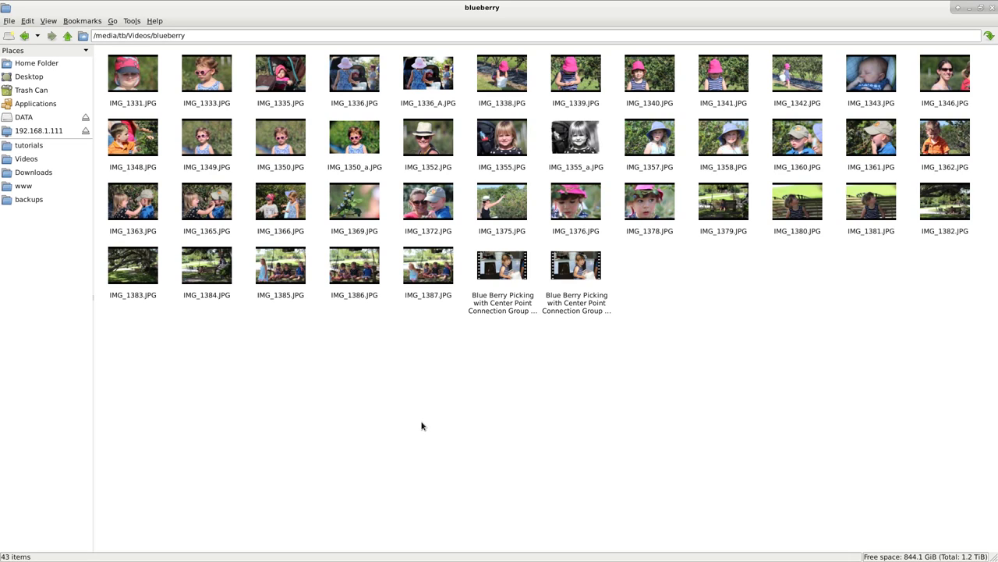
Split the window into two panes and open the 2015 folder under the server's backups location.
{"action": "key", "text": "F3"}
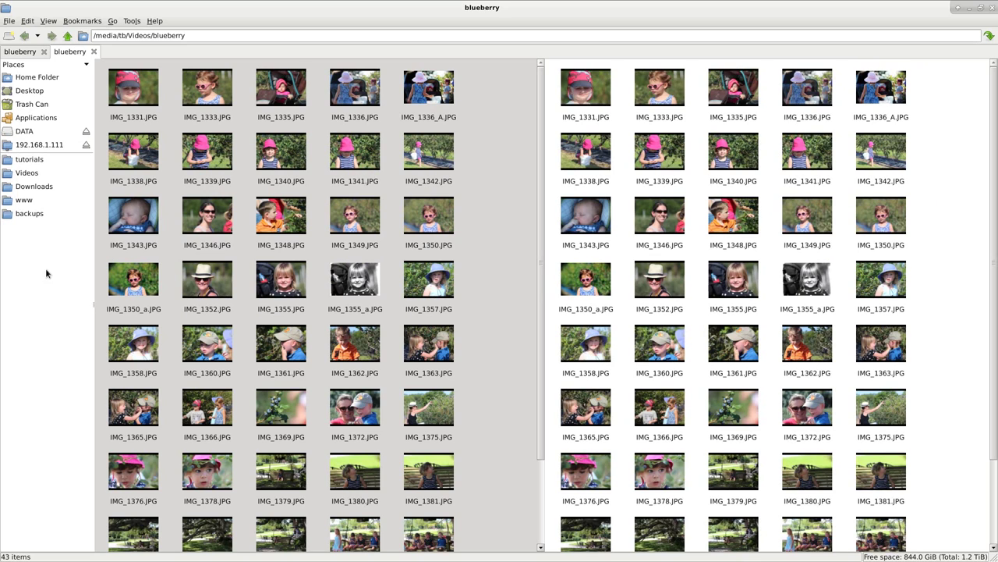
{"action": "left_click", "coordinate": [31, 215]}
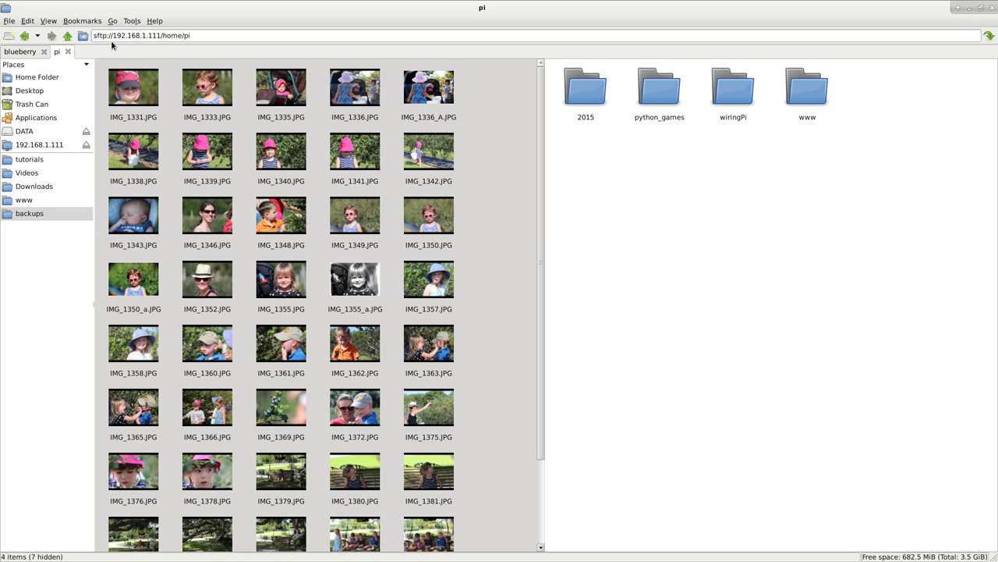
{"action": "left_click_drag", "start_coordinate": [114, 35], "coordinate": [163, 35]}
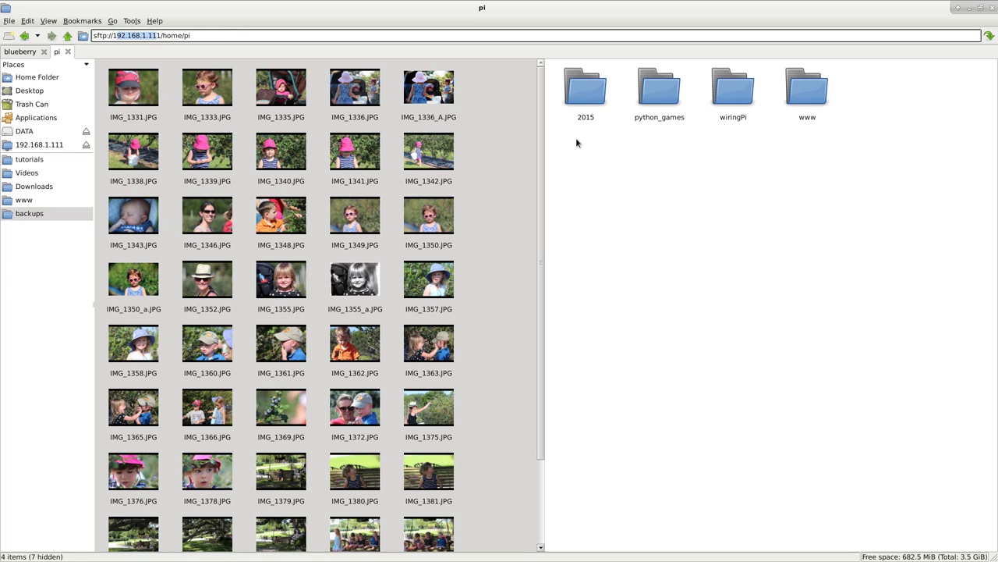
{"action": "left_click", "coordinate": [610, 274]}
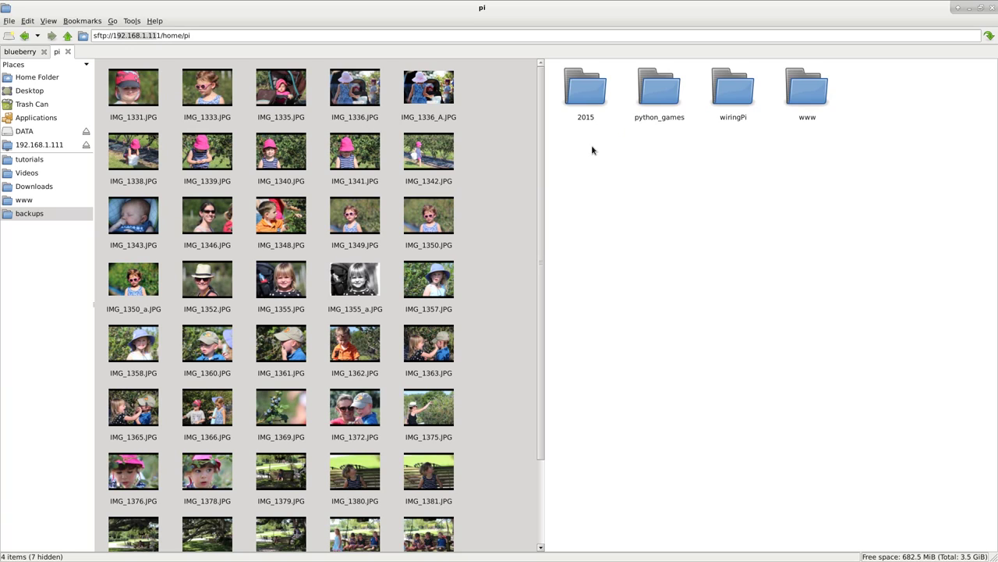
{"action": "double_click", "coordinate": [585, 100]}
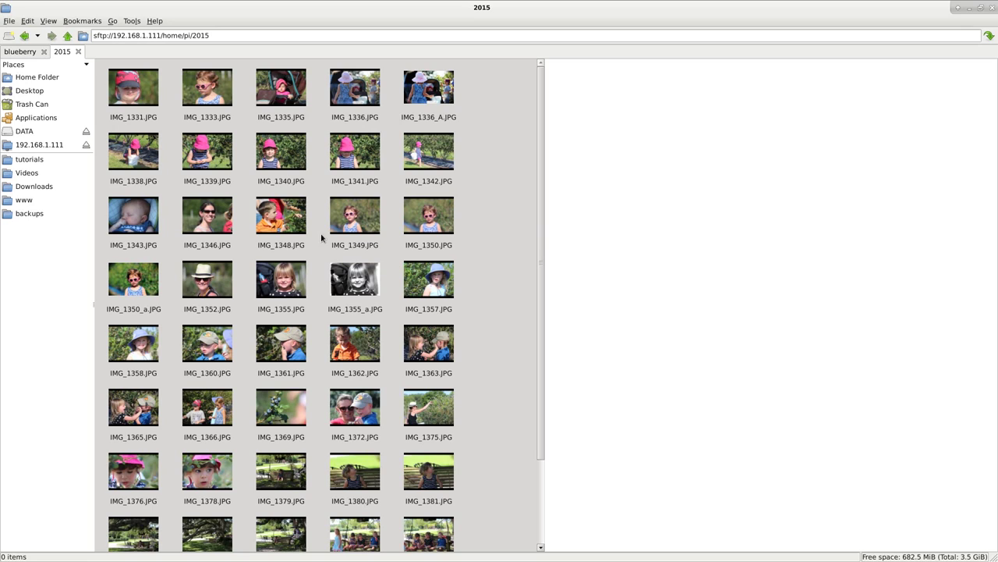
Return the local pane to Videos and drag the blueberry folder toward the server's 2015 folder.
{"action": "left_click", "coordinate": [67, 35]}
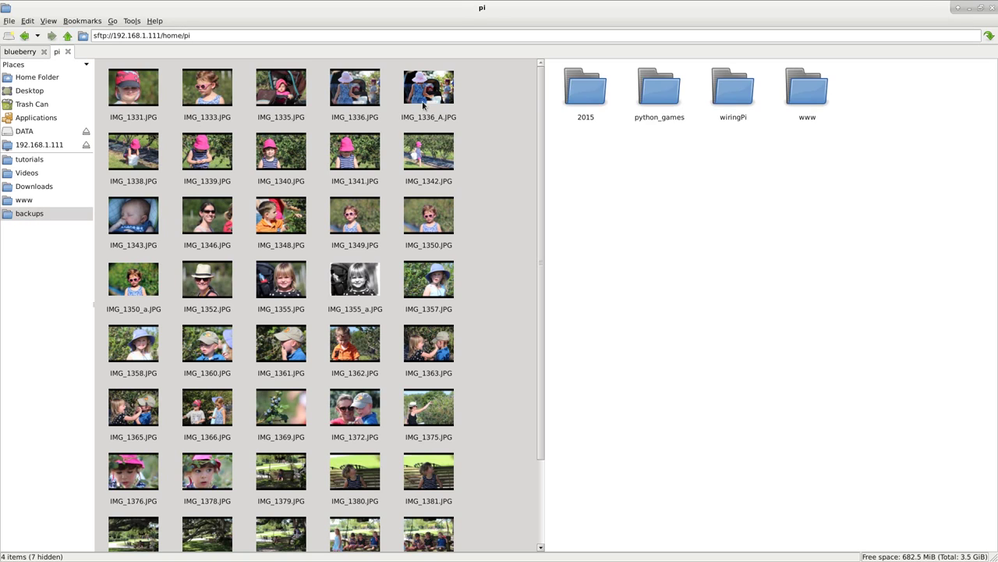
{"action": "double_click", "coordinate": [585, 87]}
{"action": "left_click", "coordinate": [479, 108]}
{"action": "left_click", "coordinate": [67, 35]}
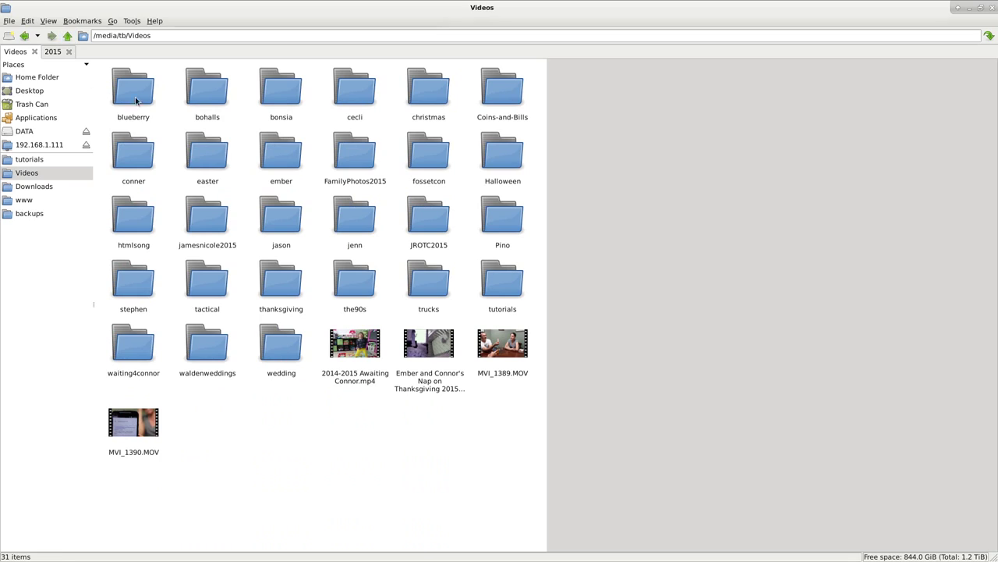
{"action": "mouse_move", "coordinate": [136, 100]}
{"action": "left_mouse_down"}
{"action": "mouse_move", "coordinate": [838, 156]}
{"action": "mouse_move", "coordinate": [107, 89]}
{"action": "mouse_move", "coordinate": [123, 90]}
{"action": "left_mouse_up"}
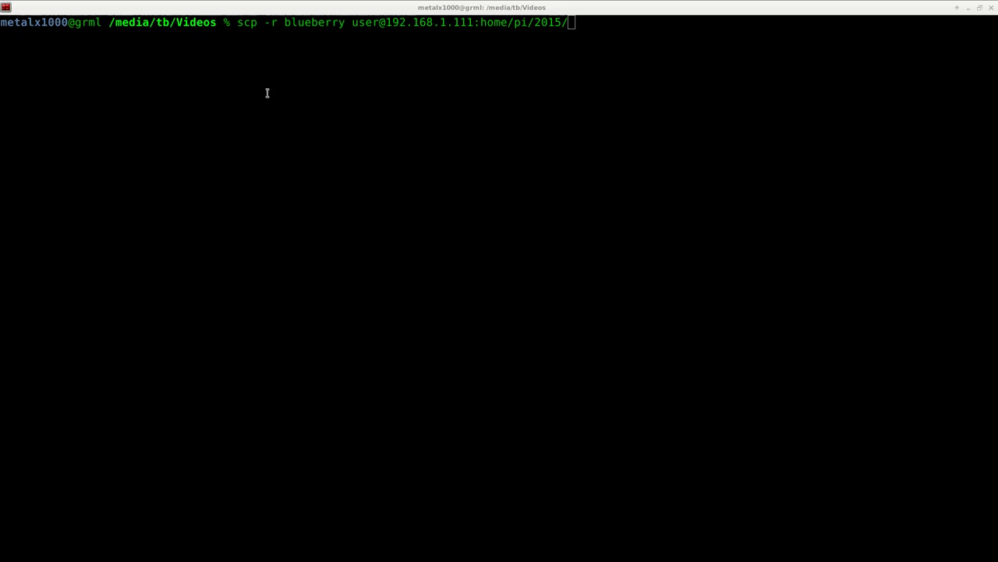
Run the scp -r command copying blueberry to home/pi/2015/ on 192.168.1.111.
{"action": "left_click", "coordinate": [508, 73]}
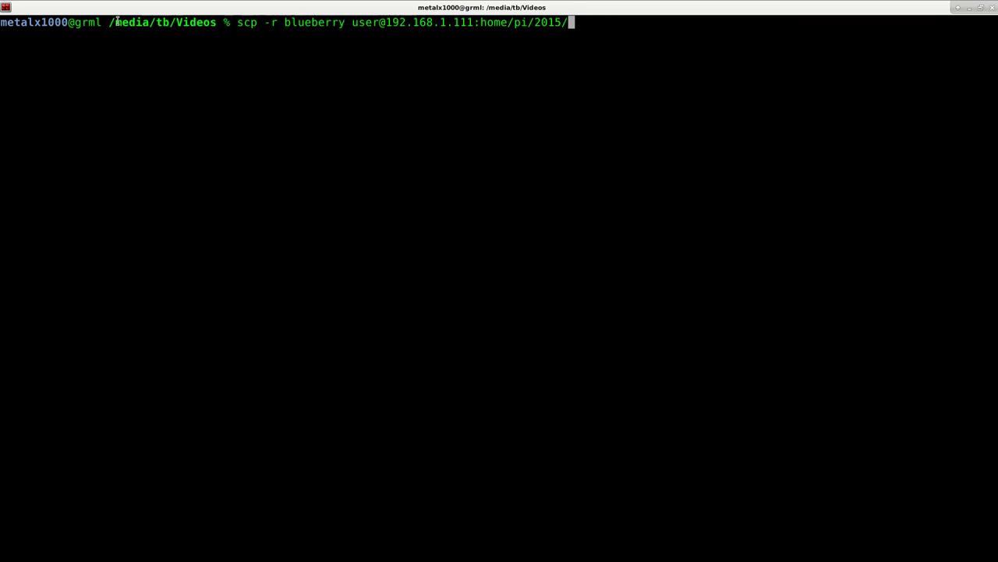
{"action": "left_click_drag", "start_coordinate": [115, 22], "coordinate": [227, 22]}
{"action": "double_click", "coordinate": [247, 23]}
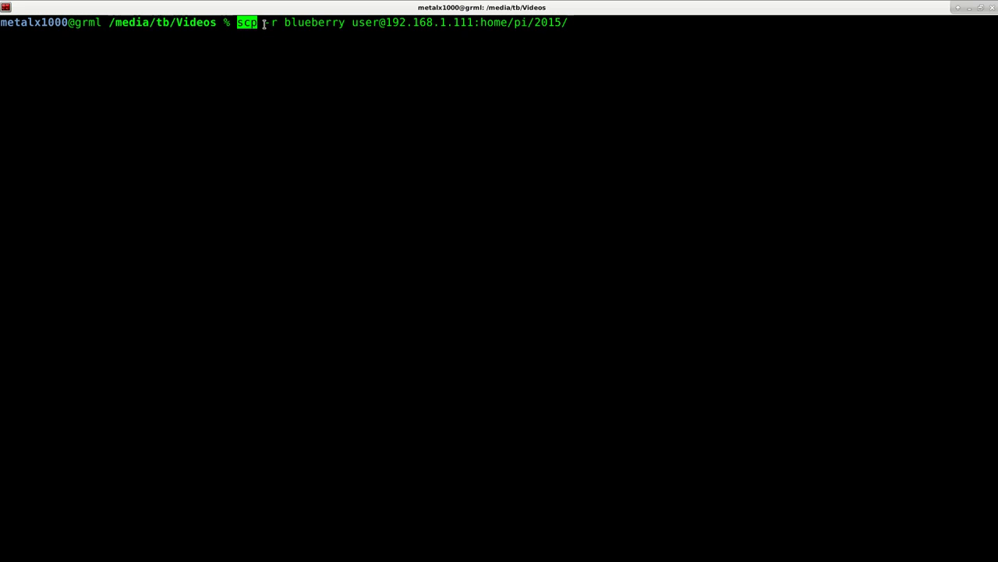
{"action": "left_click_drag", "start_coordinate": [264, 22], "coordinate": [277, 22]}
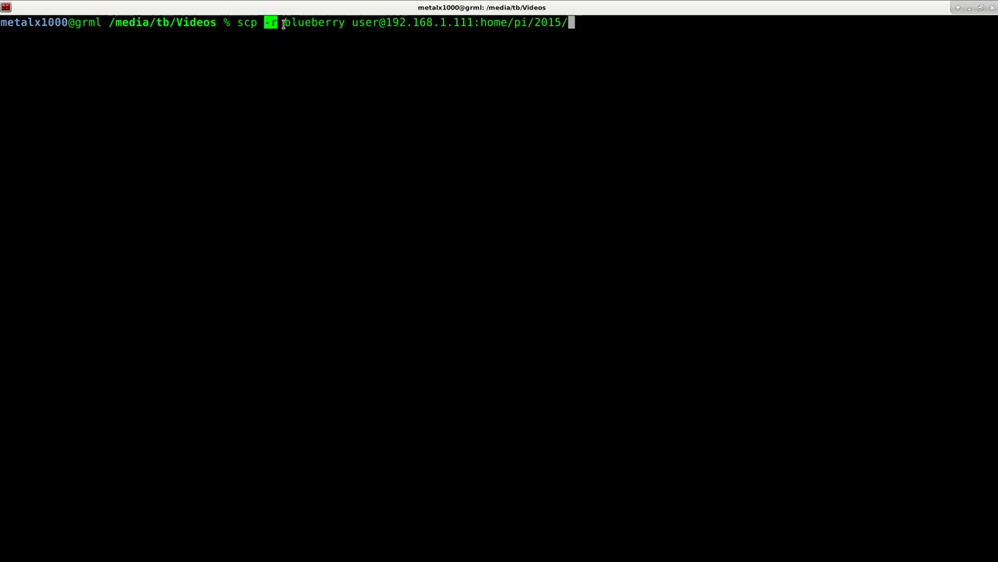
{"action": "left_click_drag", "start_coordinate": [285, 22], "coordinate": [567, 22]}
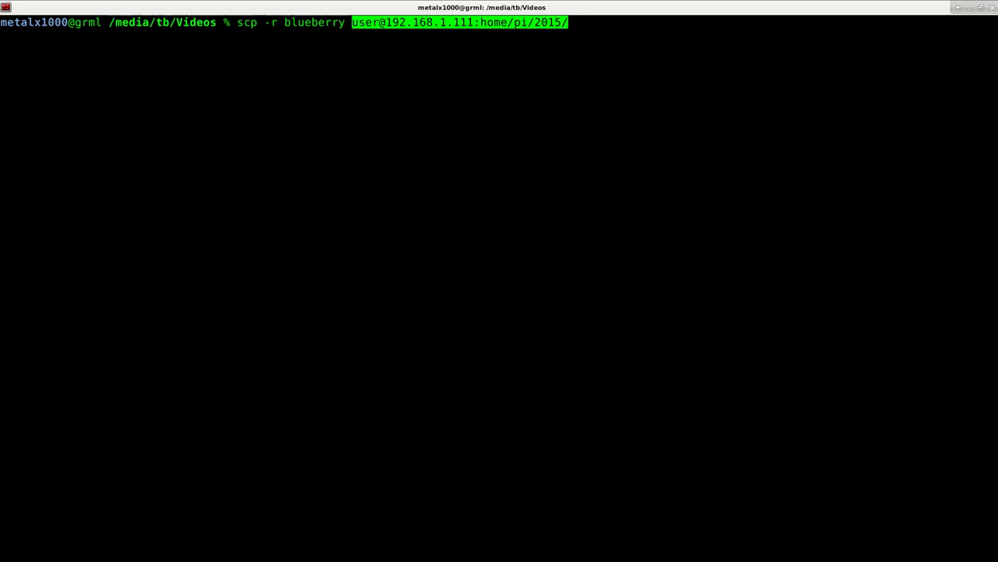
{"action": "key", "text": "Return"}
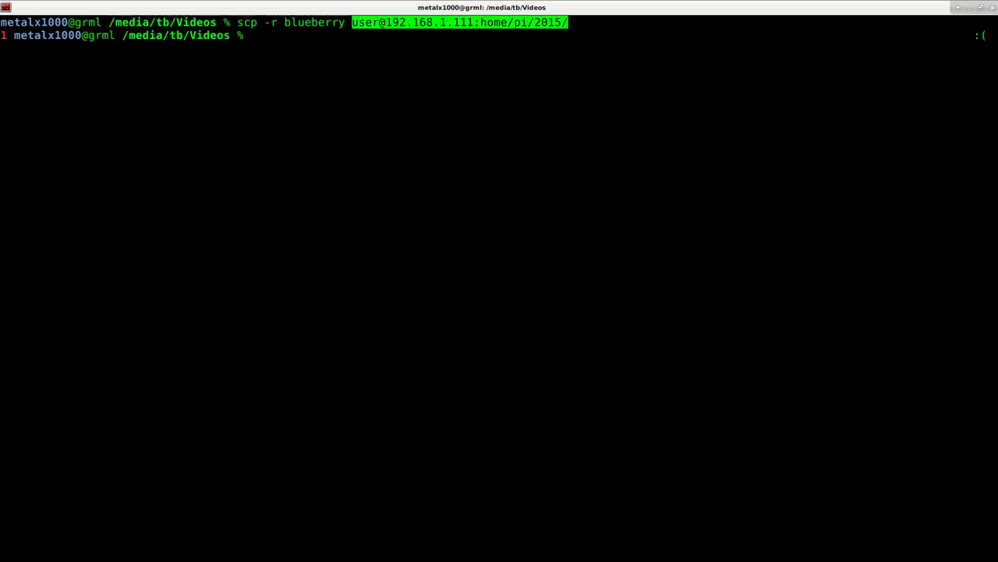
Run the archive command to bring up the backup upload pages in the browser.
{"action": "type", "text": "ach"}
{"action": "key", "text": "BackSpace"}
{"action": "key", "text": "BackSpace"}
{"action": "type", "text": "rchive"}
{"action": "key", "text": "Return"}
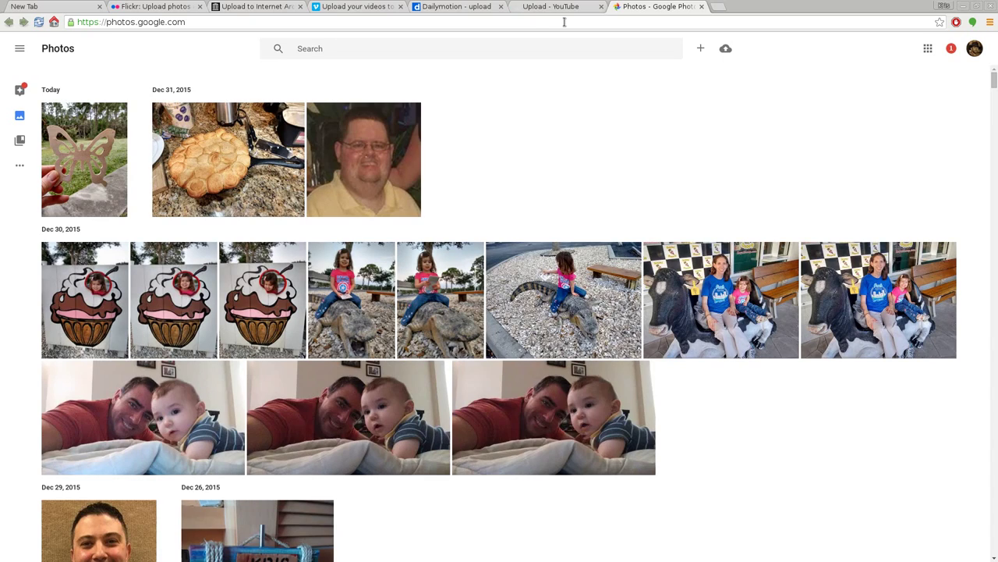
Scroll through the Google Photos library, then switch to the YouTube upload page.
{"action": "scroll", "coordinate": [591, 140], "scroll_direction": "down", "scroll_amount": 3}
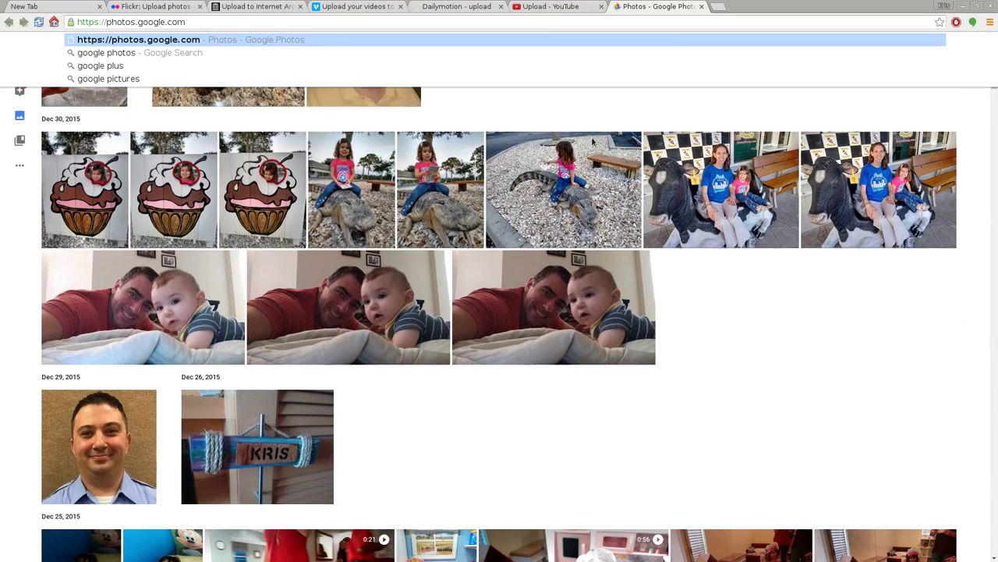
{"action": "scroll", "coordinate": [773, 226], "scroll_direction": "down", "scroll_amount": 1}
{"action": "left_click", "coordinate": [773, 228]}
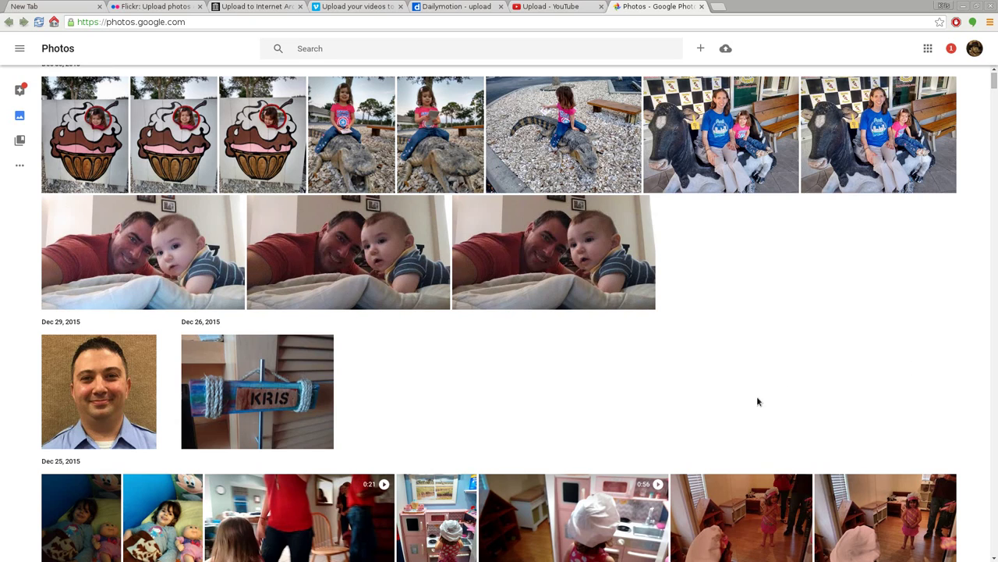
{"action": "left_click", "coordinate": [551, 7]}
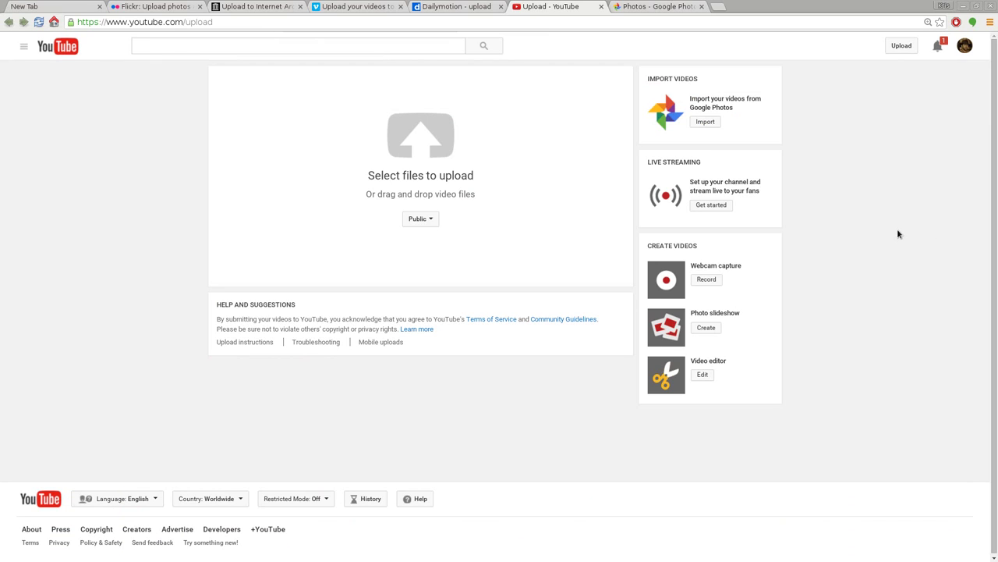
Compare the Vimeo, Dailymotion and YouTube upload tabs, ending on the Internet Archive uploader.
{"action": "left_click", "coordinate": [445, 6]}
{"action": "left_click", "coordinate": [356, 6]}
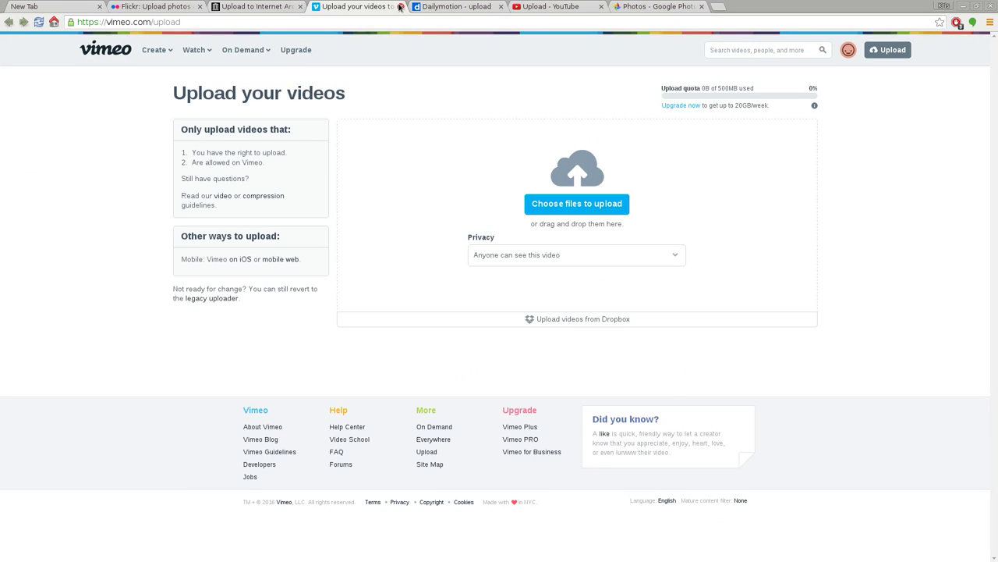
{"action": "left_click", "coordinate": [426, 7]}
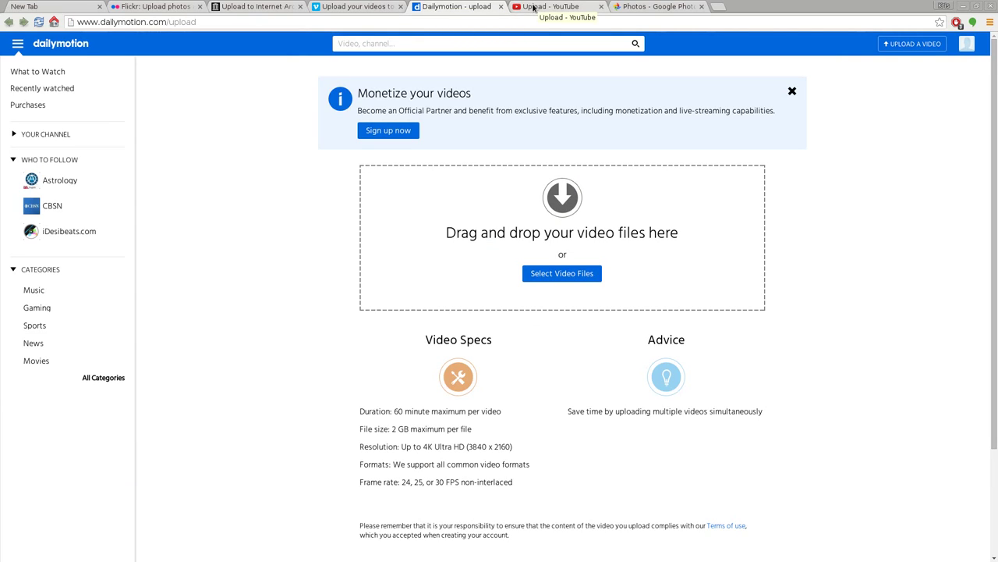
{"action": "left_click", "coordinate": [533, 7]}
{"action": "left_click", "coordinate": [443, 7]}
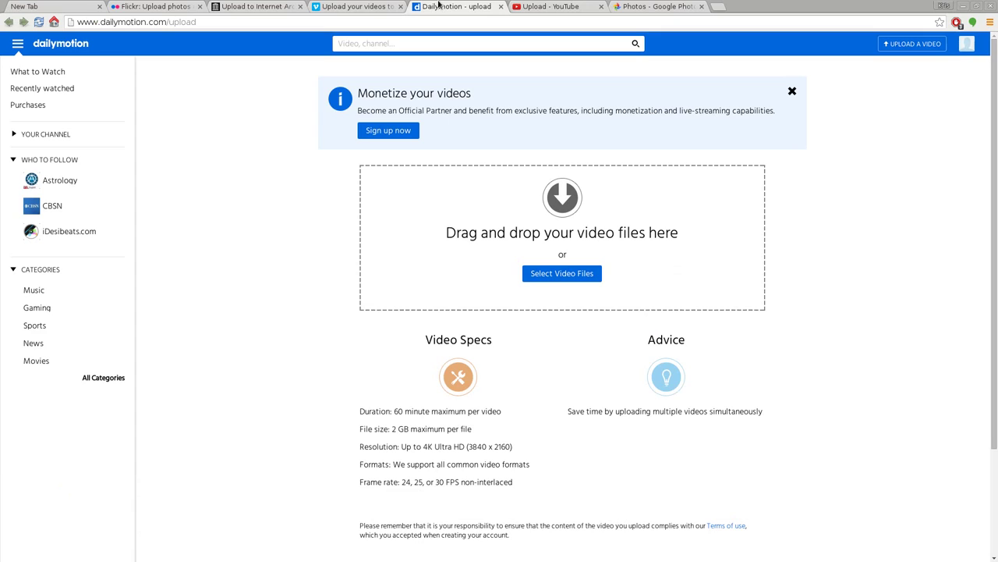
{"action": "left_click", "coordinate": [345, 7]}
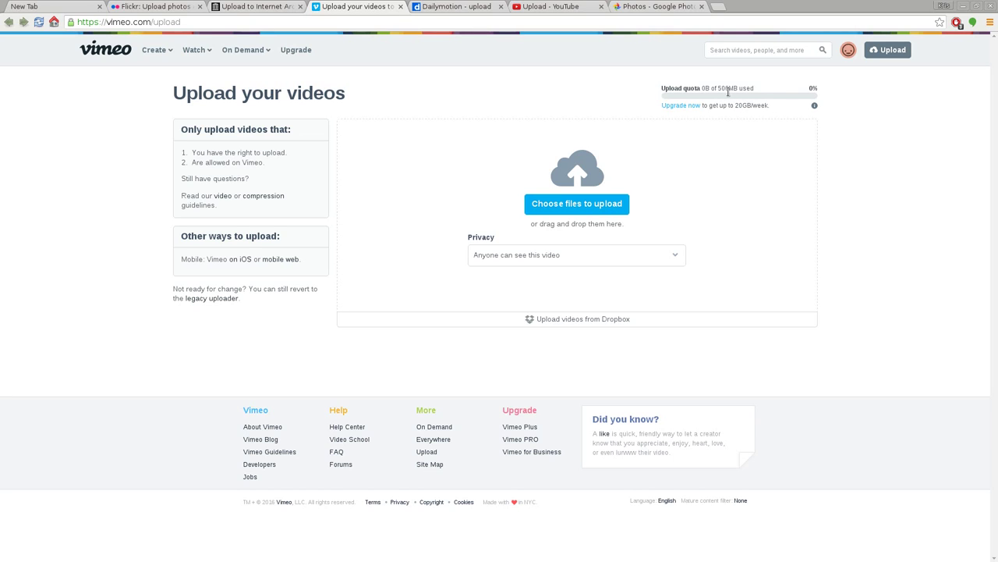
{"action": "left_click", "coordinate": [549, 5]}
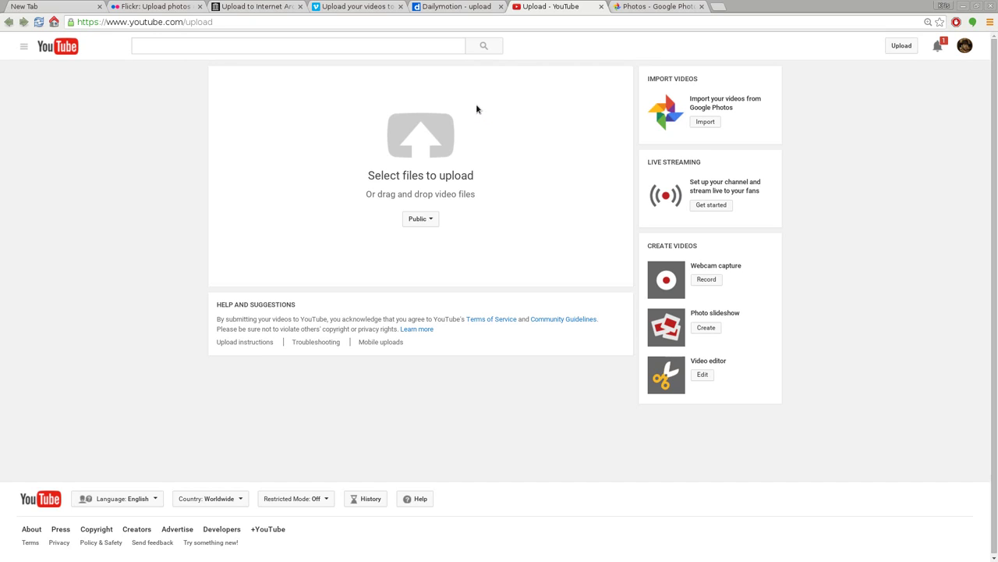
{"action": "left_click", "coordinate": [368, 7]}
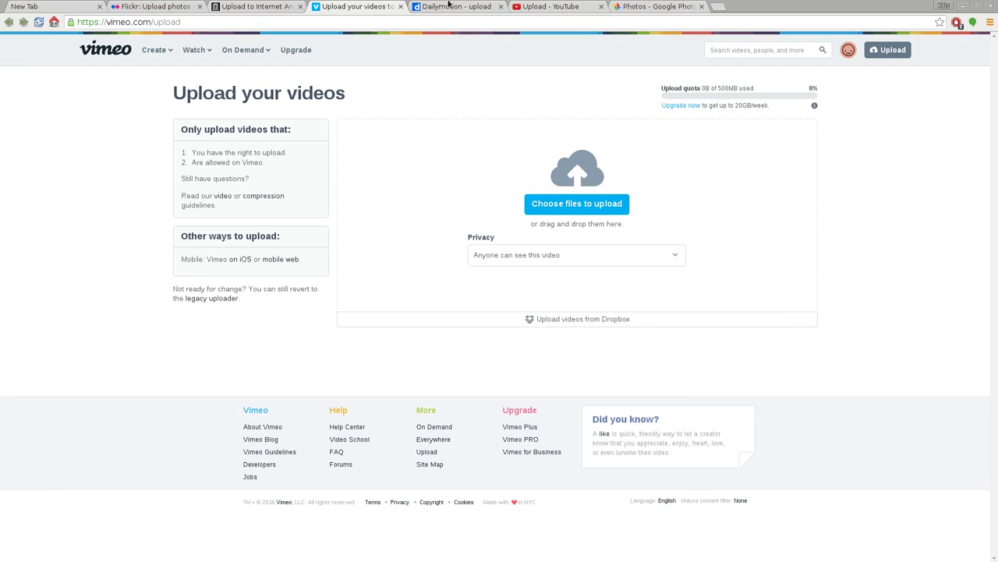
{"action": "left_click", "coordinate": [457, 6]}
{"action": "left_click", "coordinate": [535, 7]}
{"action": "left_click", "coordinate": [270, 7]}
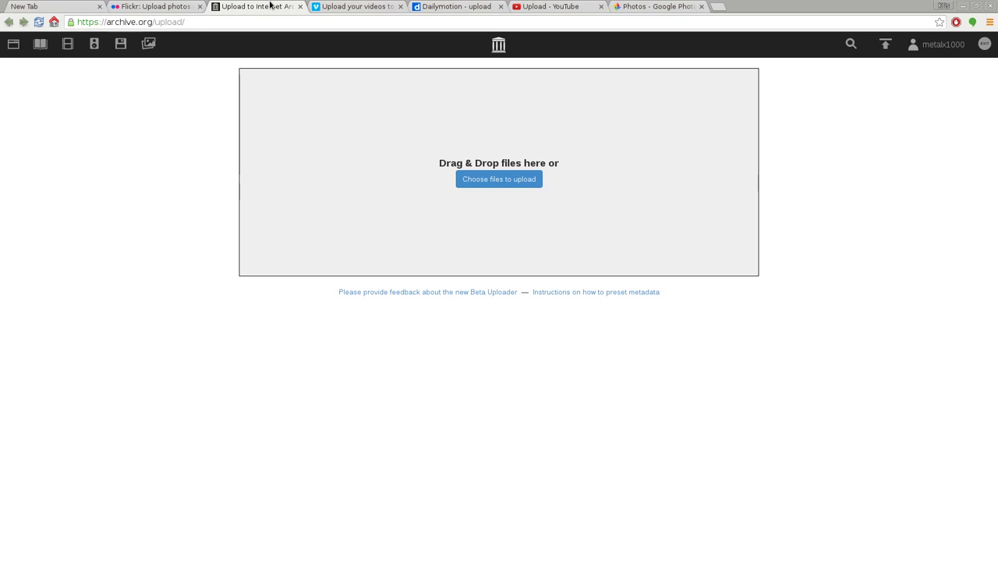
Review the Flickr, Internet Archive, Vimeo, Dailymotion and YouTube upload tabs in turn.
{"action": "left_click", "coordinate": [168, 5]}
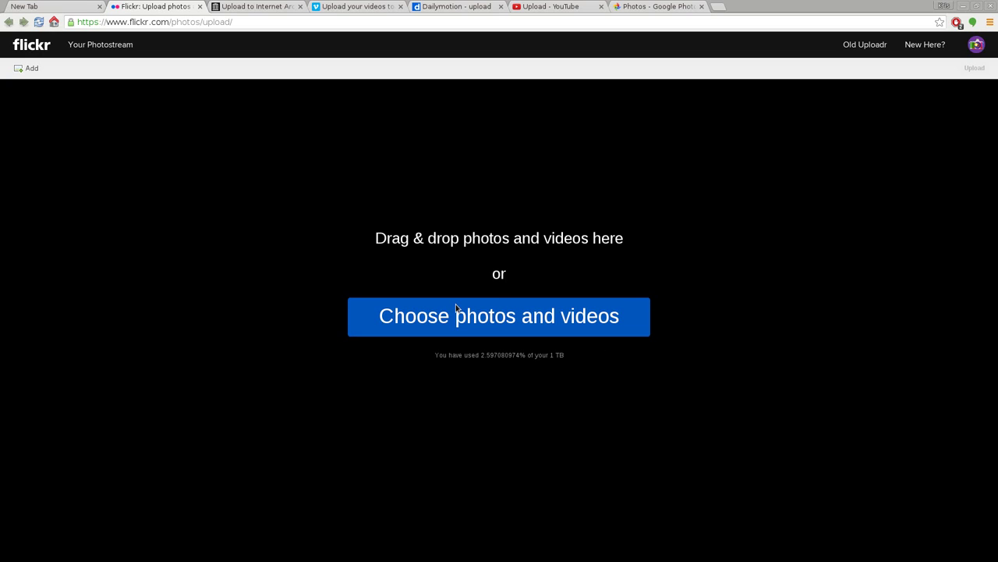
{"action": "left_click", "coordinate": [644, 6]}
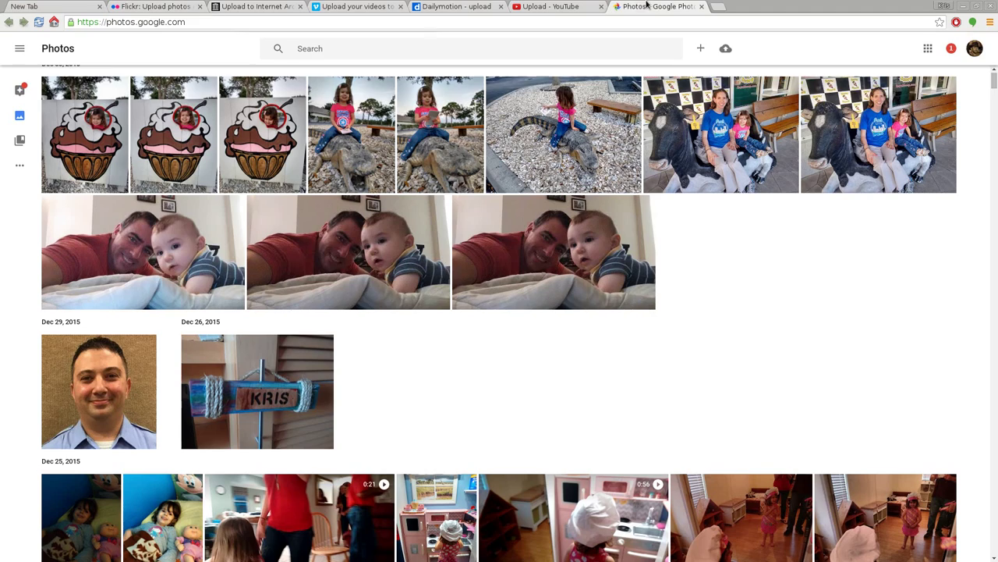
{"action": "left_click", "coordinate": [299, 4]}
{"action": "left_click", "coordinate": [160, 7]}
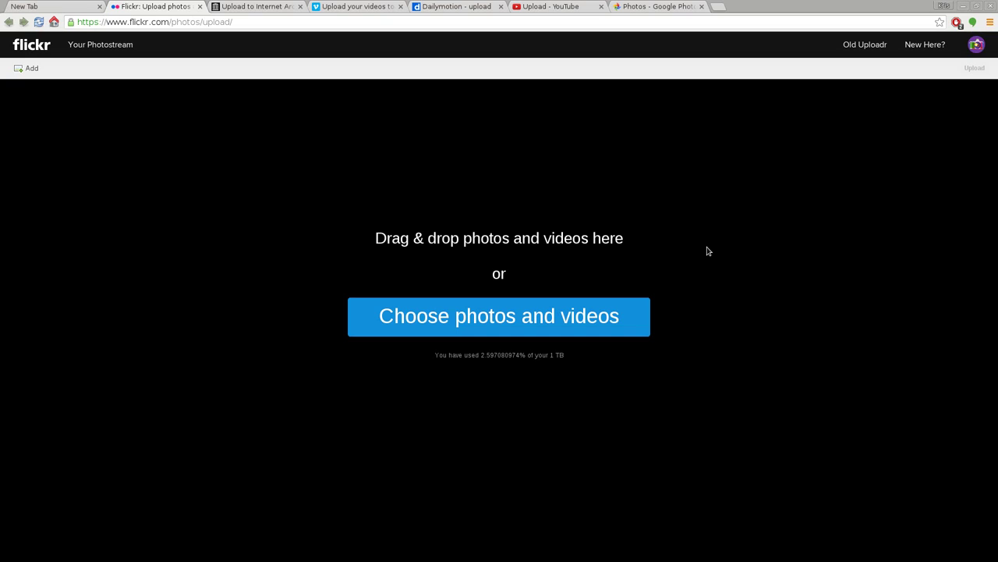
{"action": "left_click", "coordinate": [257, 7]}
{"action": "left_click", "coordinate": [356, 7]}
{"action": "left_click", "coordinate": [473, 8]}
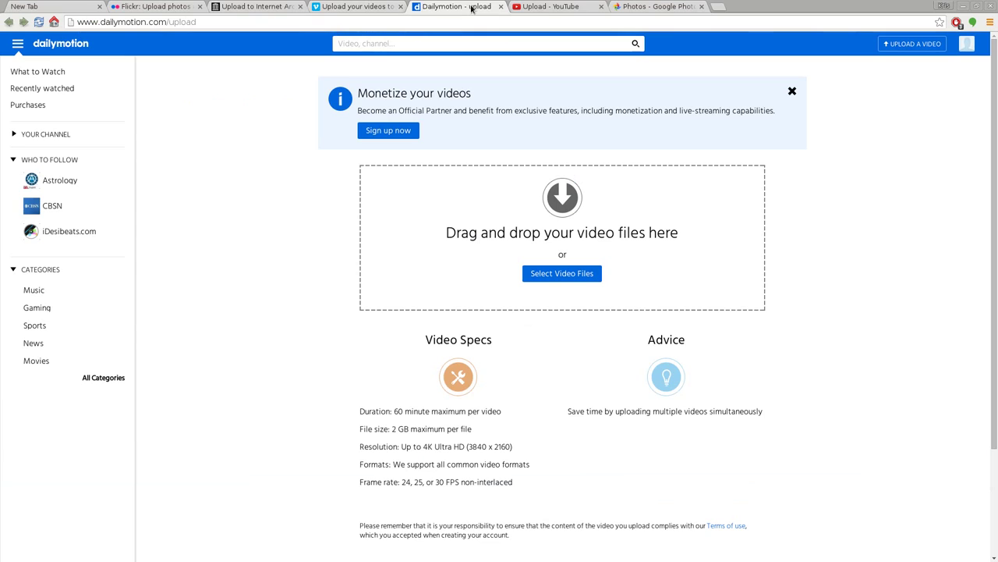
{"action": "left_click", "coordinate": [563, 9]}
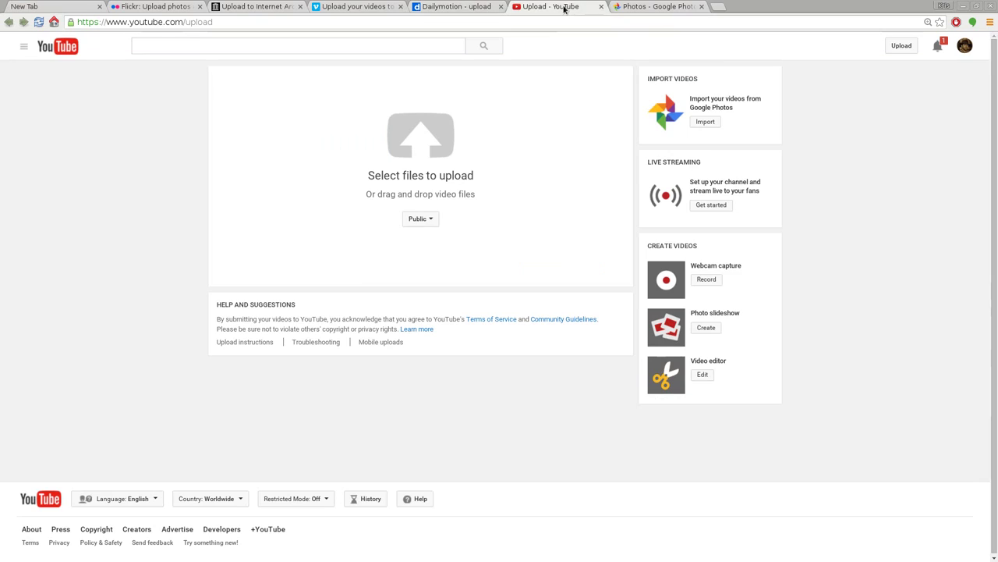
{"action": "left_click", "coordinate": [353, 6]}
{"action": "left_click", "coordinate": [263, 6]}
{"action": "left_click", "coordinate": [162, 6]}
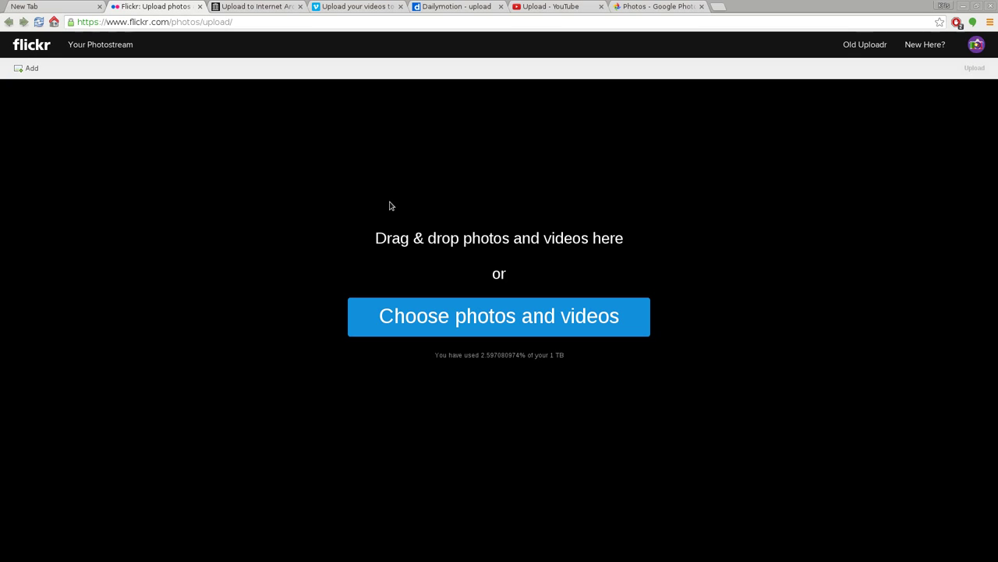
Cycle through the upload tabs once more, ending on YouTube, then return to the terminal.
{"action": "left_click", "coordinate": [535, 6]}
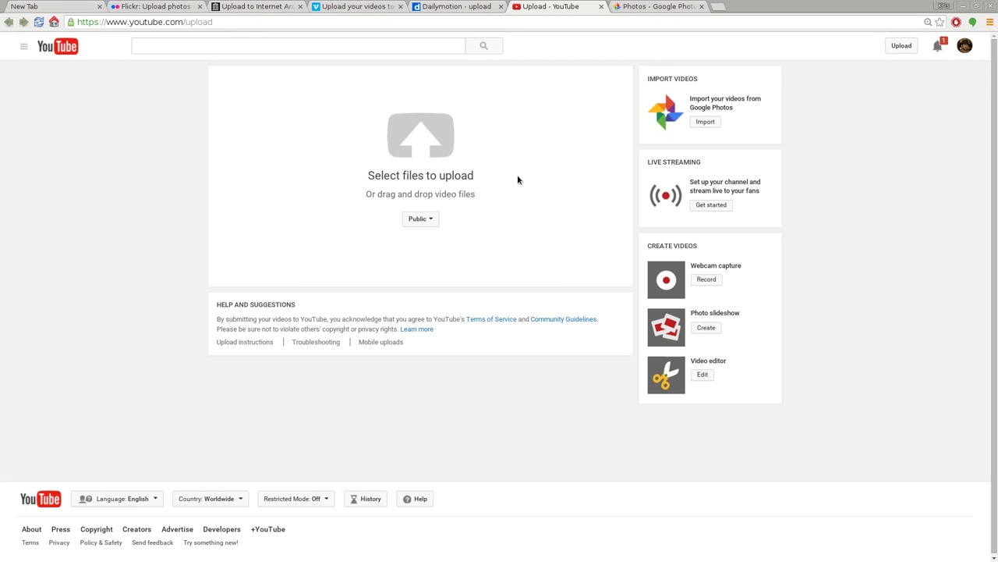
{"action": "left_click", "coordinate": [448, 6]}
{"action": "left_click", "coordinate": [359, 6]}
{"action": "left_click", "coordinate": [246, 6]}
{"action": "left_click", "coordinate": [148, 6]}
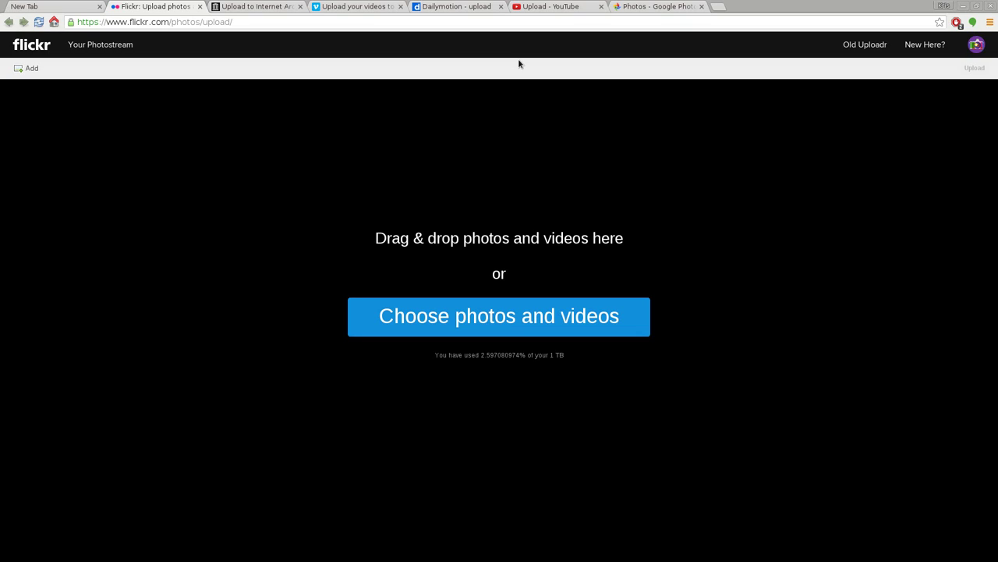
{"action": "left_click", "coordinate": [533, 9]}
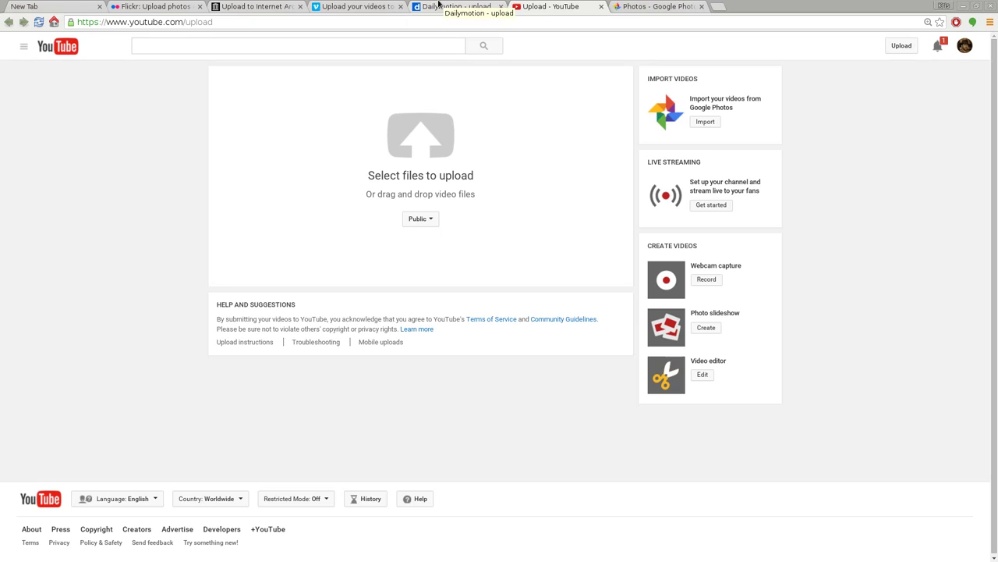
{"action": "key", "text": "alt+Tab"}
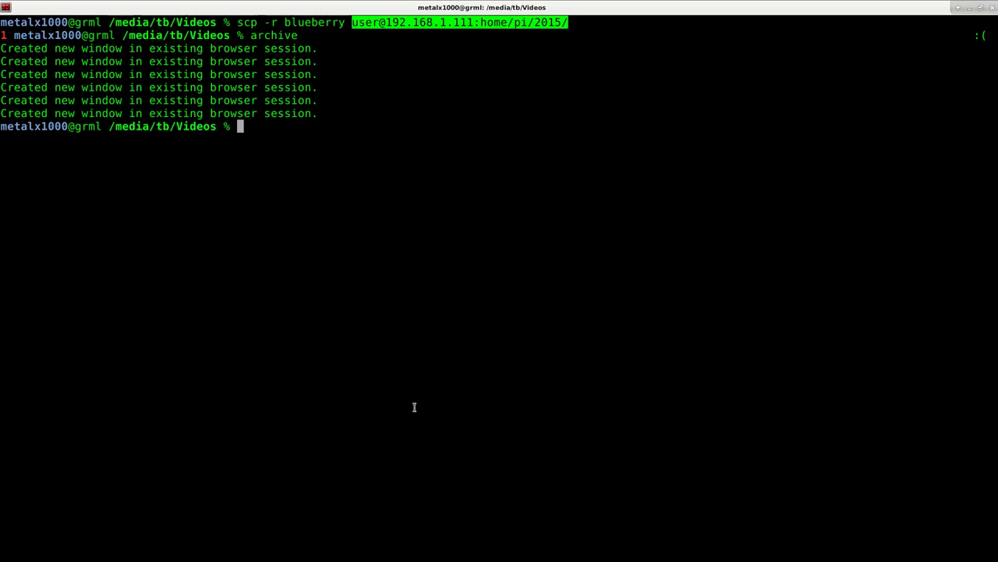
{"action": "left_click", "coordinate": [421, 384]}
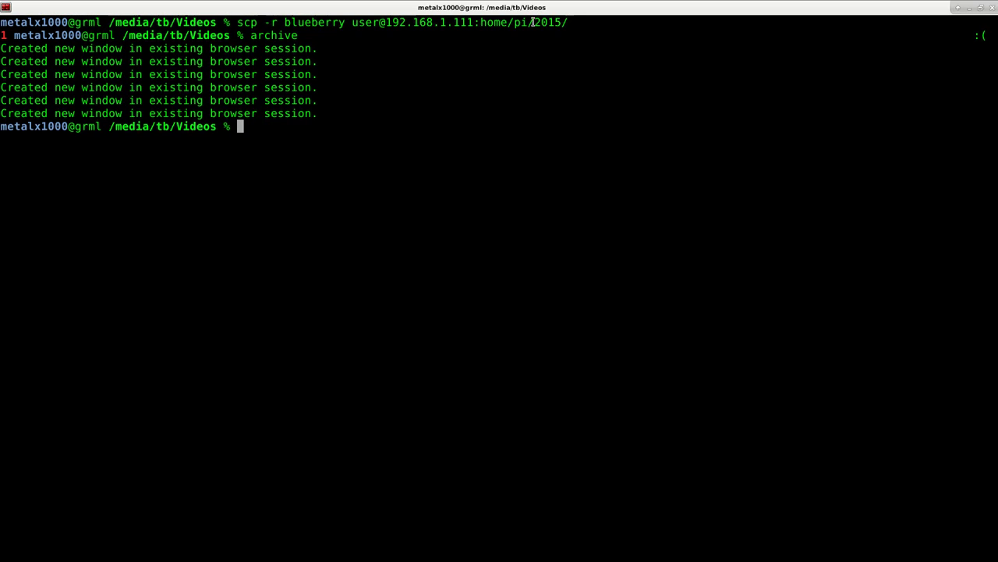
{"action": "left_click_drag", "start_coordinate": [534, 22], "coordinate": [565, 24]}
Search 'google take' in a new Chrome tab and open the Google Takeout result.
{"action": "key", "text": "alt+Tab"}
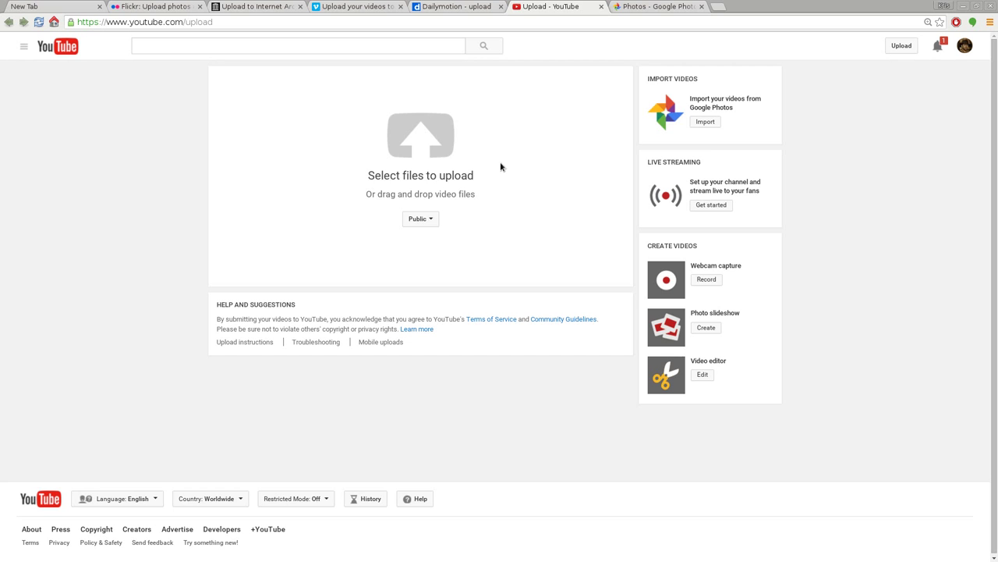
{"action": "left_click", "coordinate": [719, 7]}
{"action": "type", "text": "goo"}
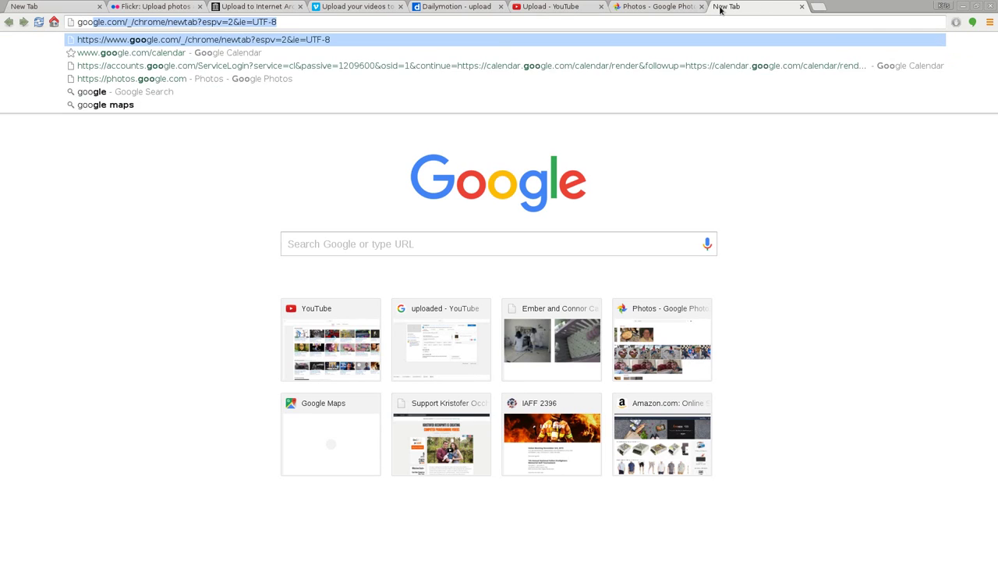
{"action": "type", "text": "gle ta"}
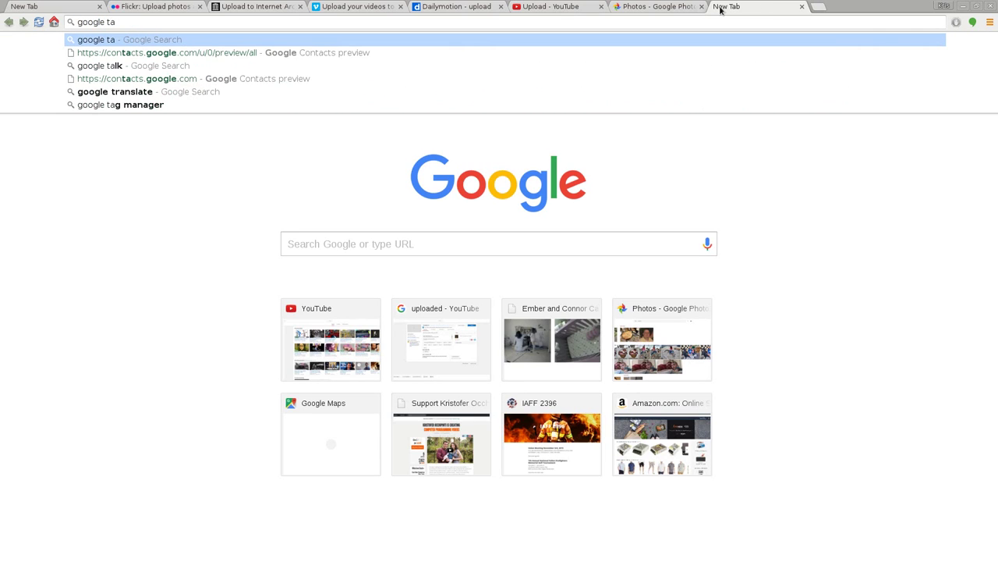
{"action": "type", "text": "keout"}
{"action": "key", "text": "Return"}
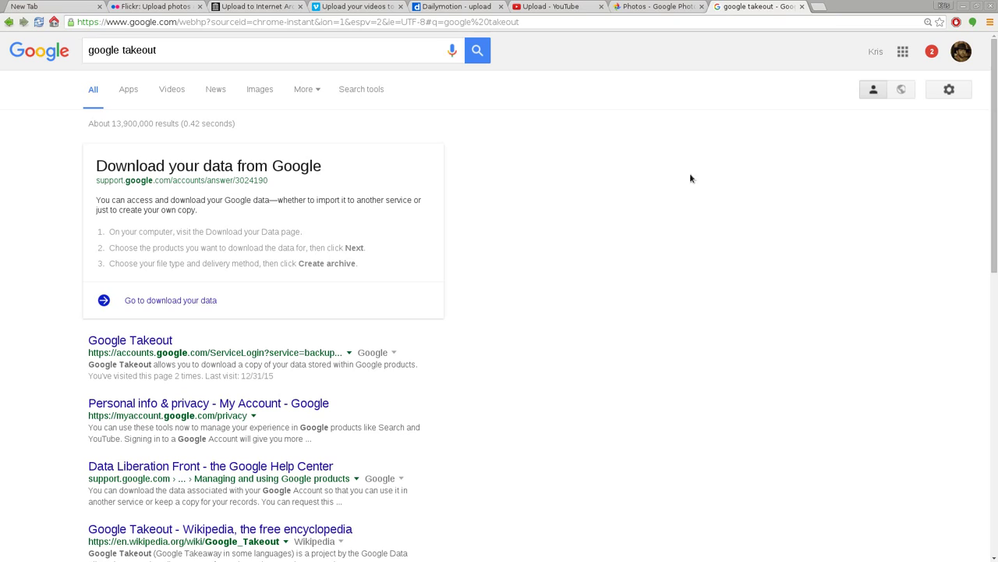
{"action": "left_click", "coordinate": [145, 343]}
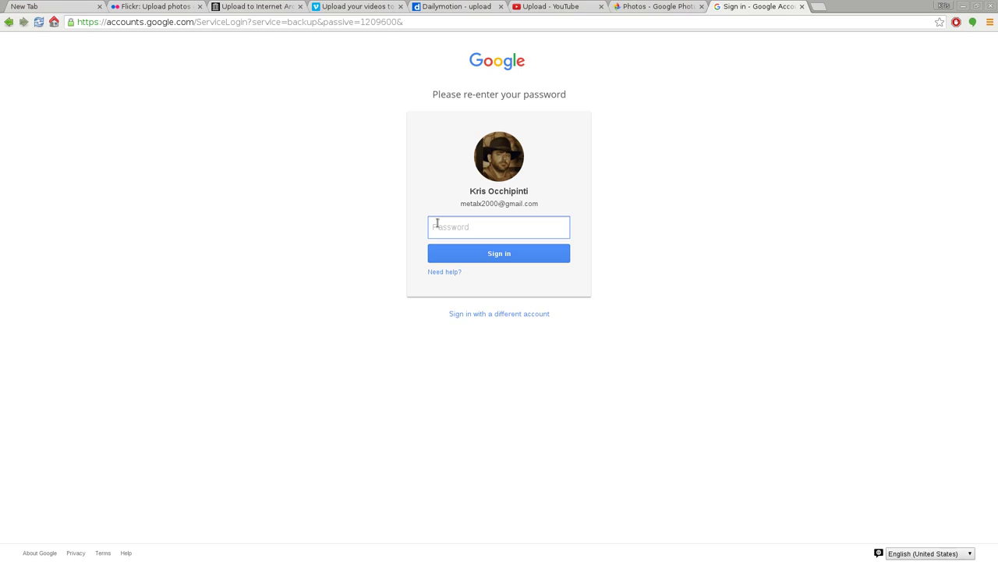
Sign in with the account password and open Control your content.
{"action": "type", "text": "**********"}
{"action": "key", "text": "Return"}
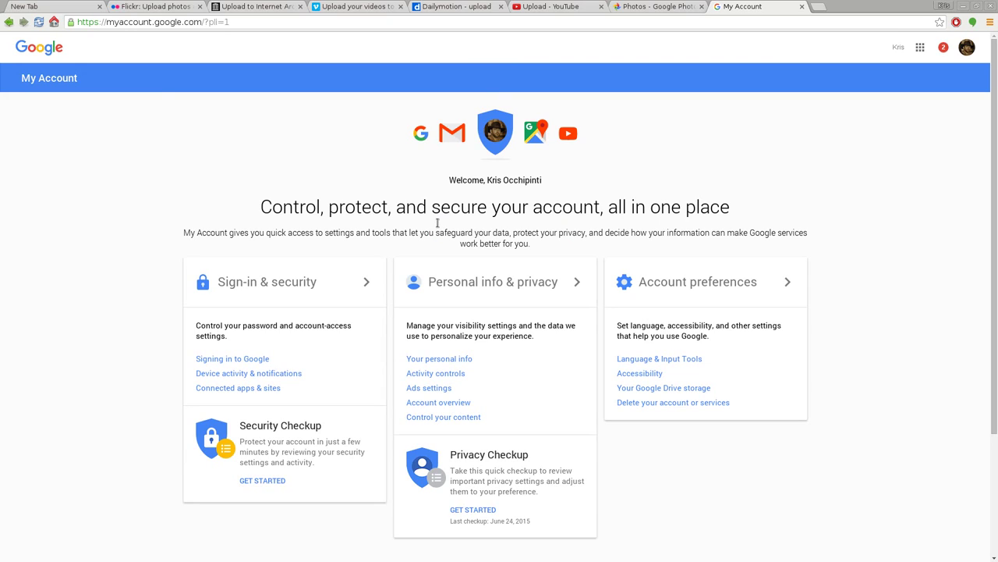
{"action": "left_click", "coordinate": [472, 424]}
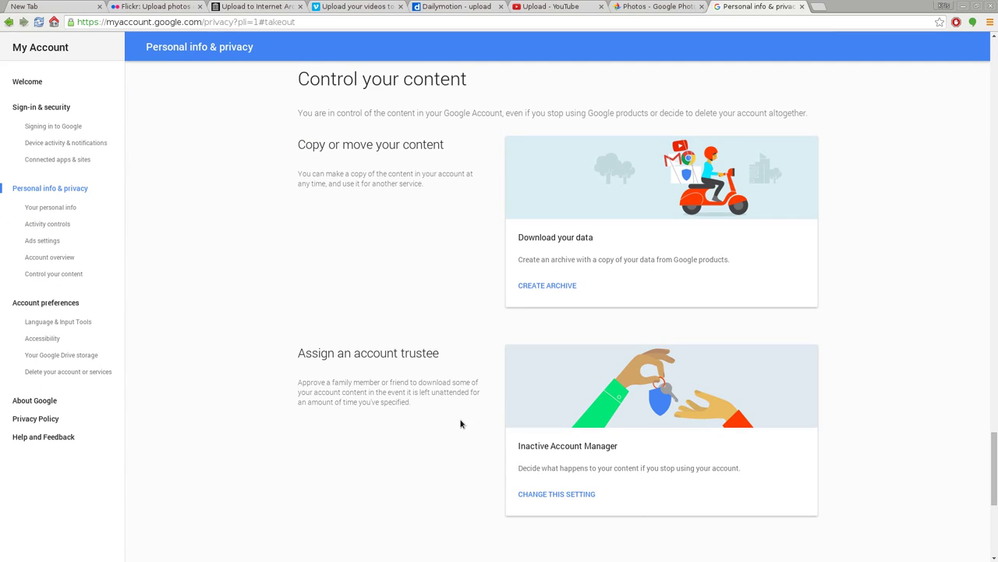
Start a new archive and scroll through the list of Google products selected for it.
{"action": "left_click", "coordinate": [550, 287]}
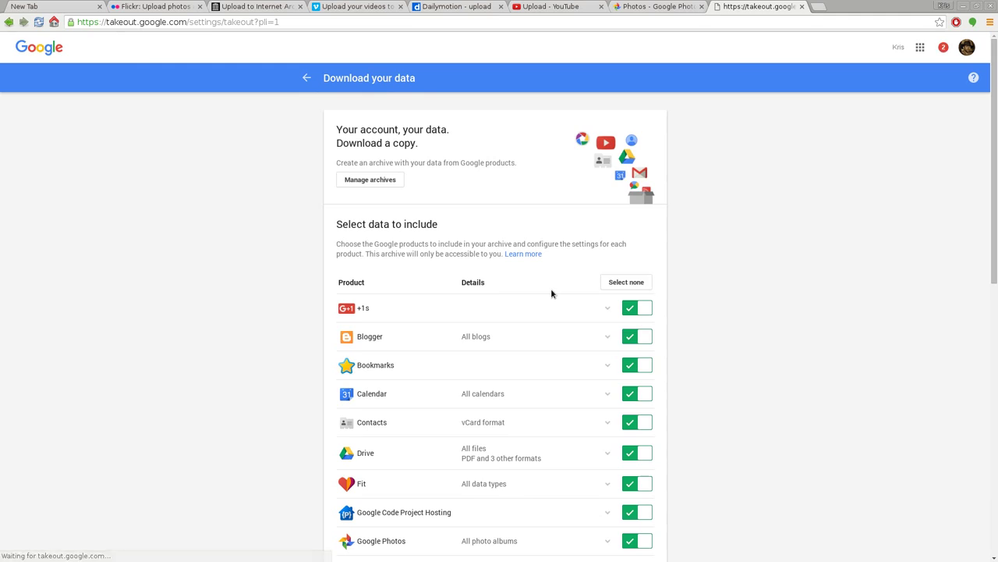
{"action": "scroll", "coordinate": [693, 335], "scroll_direction": "down", "scroll_amount": 7}
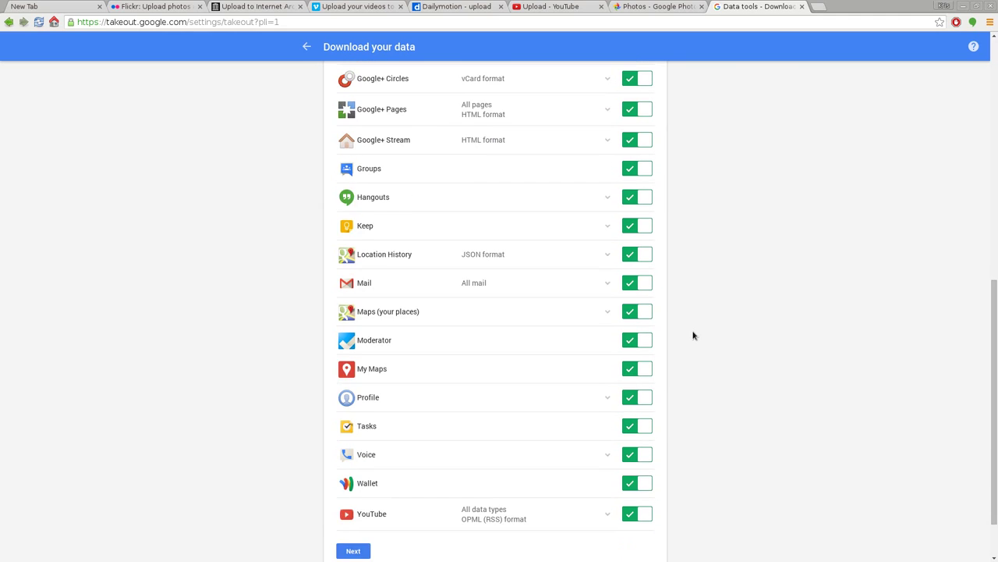
{"action": "scroll", "coordinate": [693, 335], "scroll_direction": "down", "scroll_amount": 1}
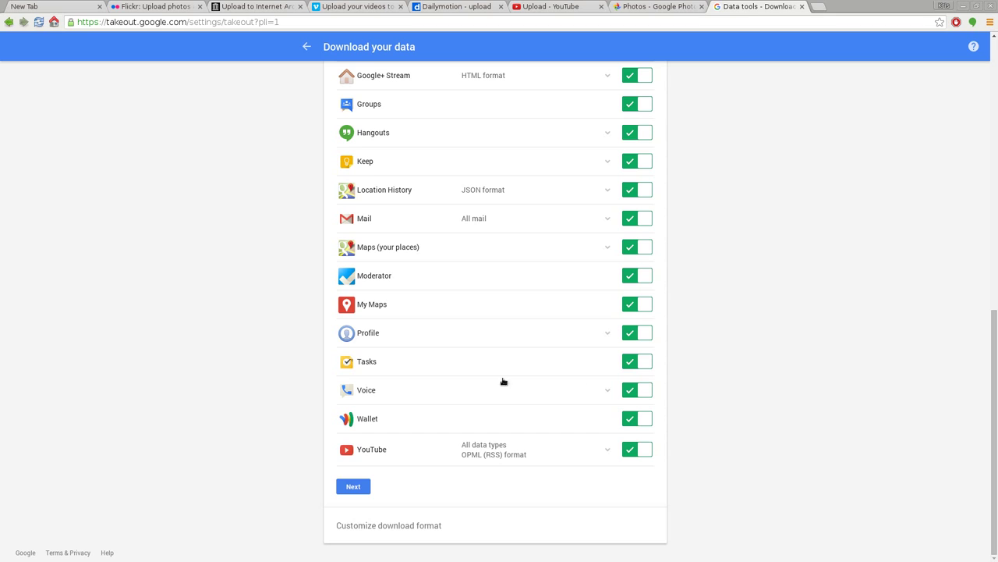
{"action": "scroll", "coordinate": [709, 377], "scroll_direction": "up", "scroll_amount": 5}
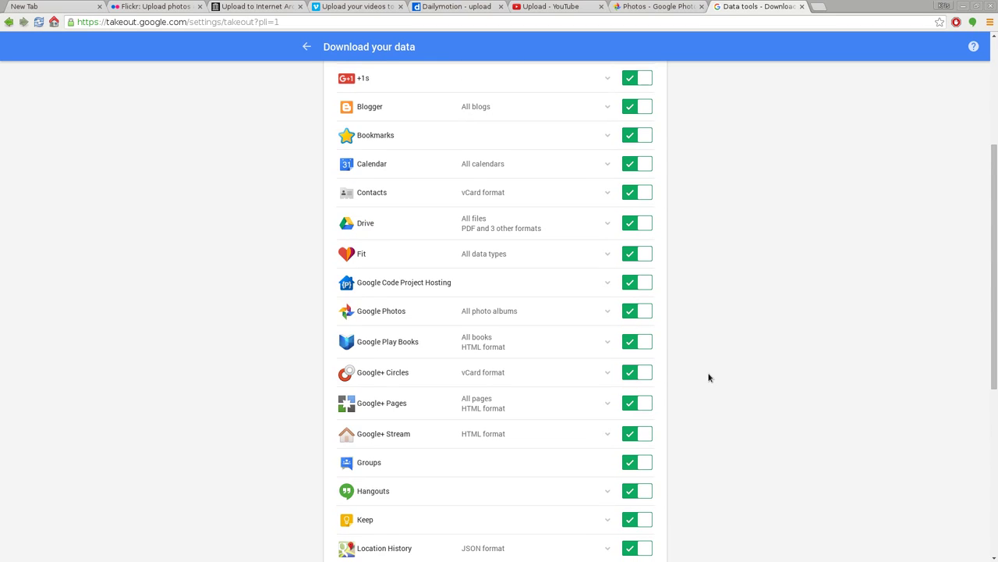
{"action": "scroll", "coordinate": [709, 377], "scroll_direction": "up", "scroll_amount": 2}
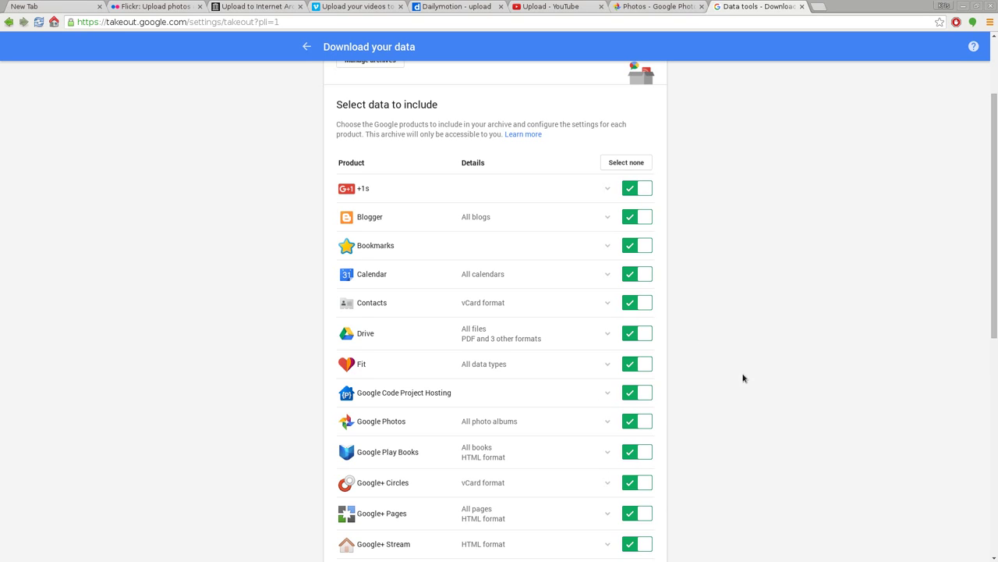
{"action": "scroll", "coordinate": [760, 357], "scroll_direction": "down", "scroll_amount": 6}
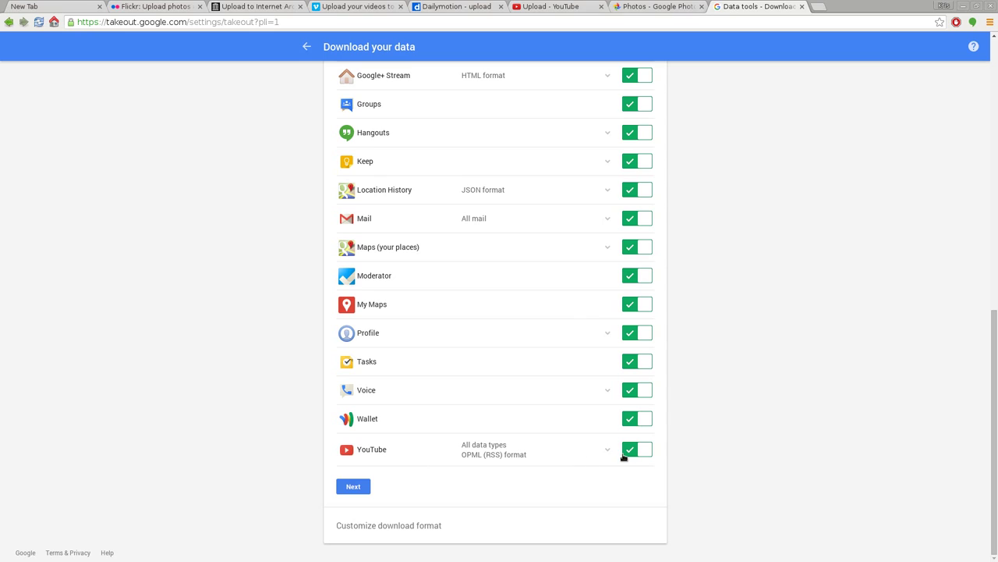
{"action": "scroll", "coordinate": [775, 382], "scroll_direction": "up", "scroll_amount": 2}
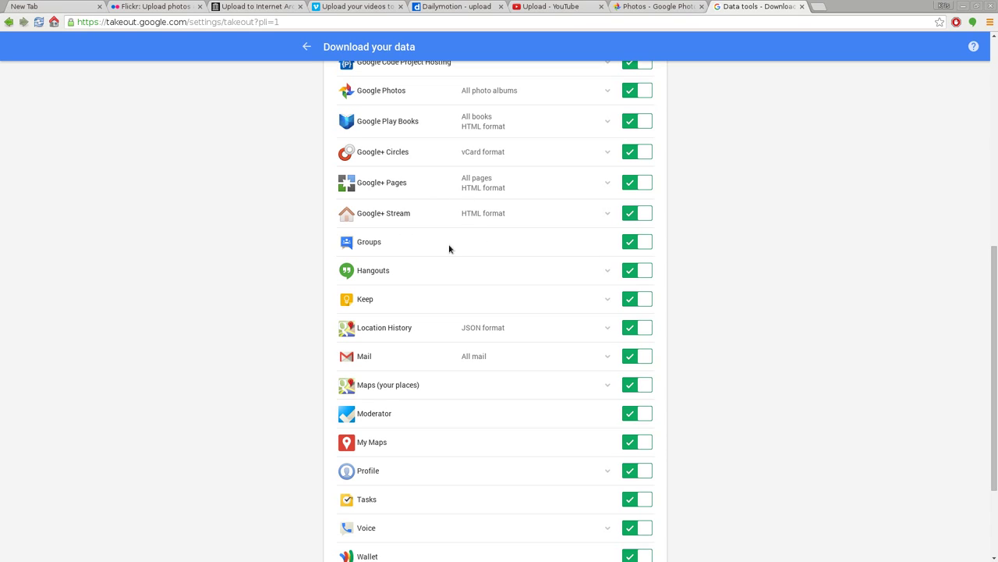
{"action": "scroll", "coordinate": [410, 134], "scroll_direction": "up", "scroll_amount": 1}
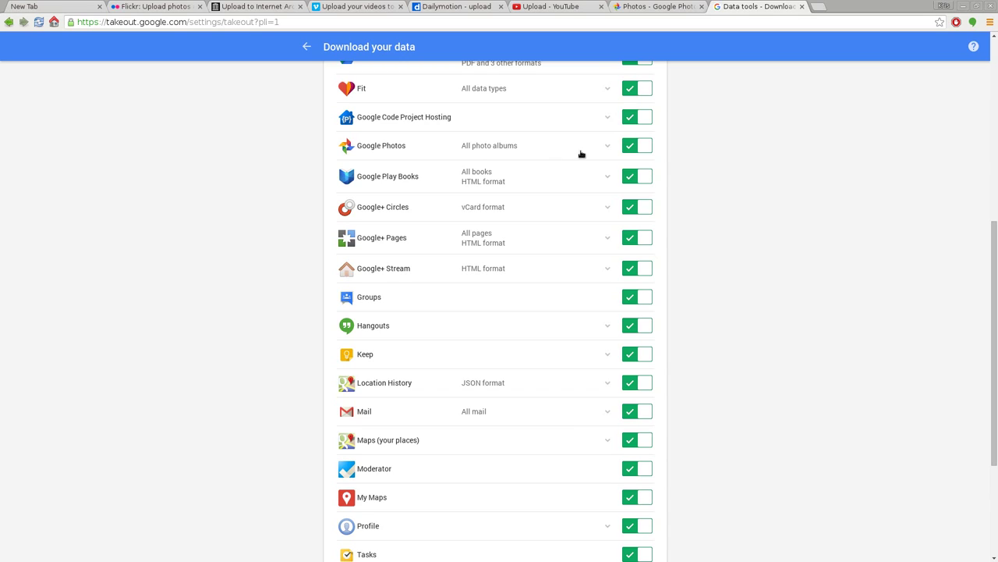
{"action": "scroll", "coordinate": [414, 490], "scroll_direction": "down", "scroll_amount": 3}
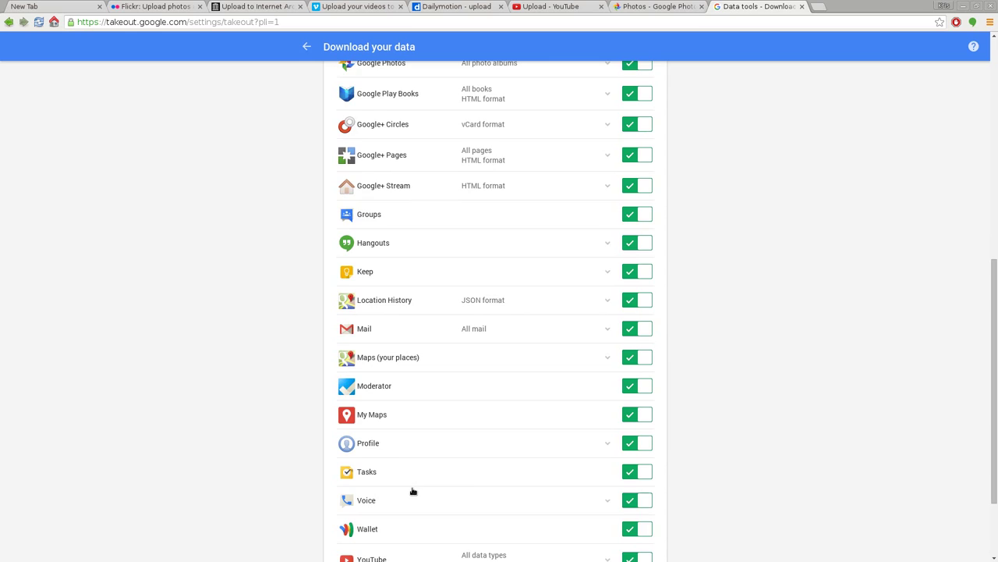
{"action": "scroll", "coordinate": [413, 489], "scroll_direction": "up", "scroll_amount": 4}
{"action": "scroll", "coordinate": [413, 489], "scroll_direction": "up", "scroll_amount": 2}
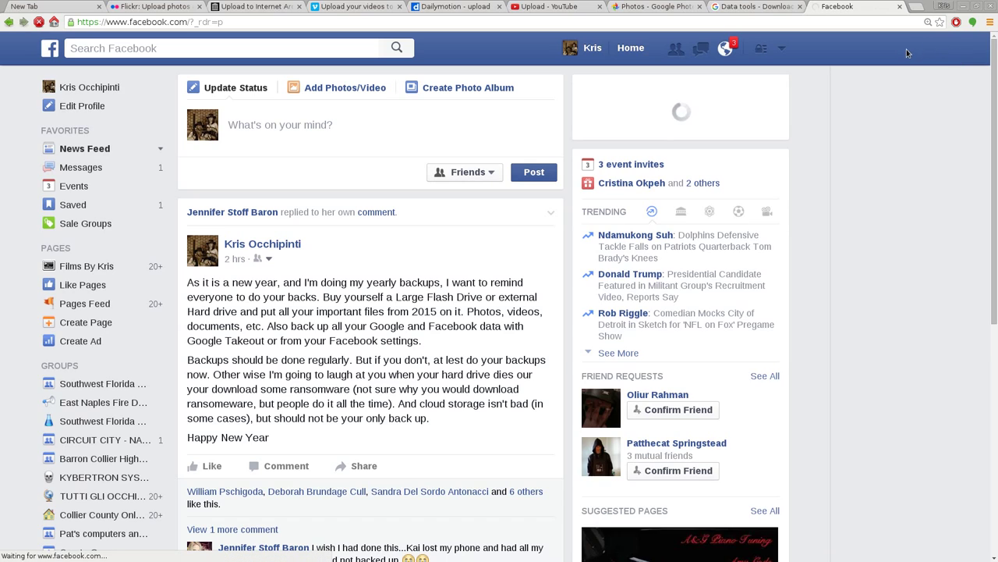
Open Facebook's General Account Settings showing Download a copy of your data, then close the tab.
{"action": "left_click", "coordinate": [781, 48]}
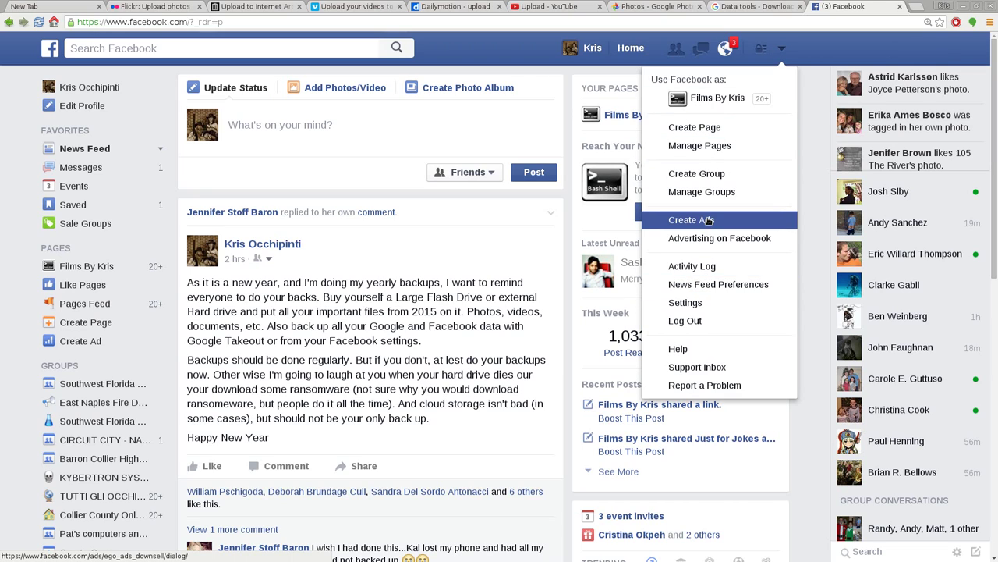
{"action": "left_click", "coordinate": [704, 302]}
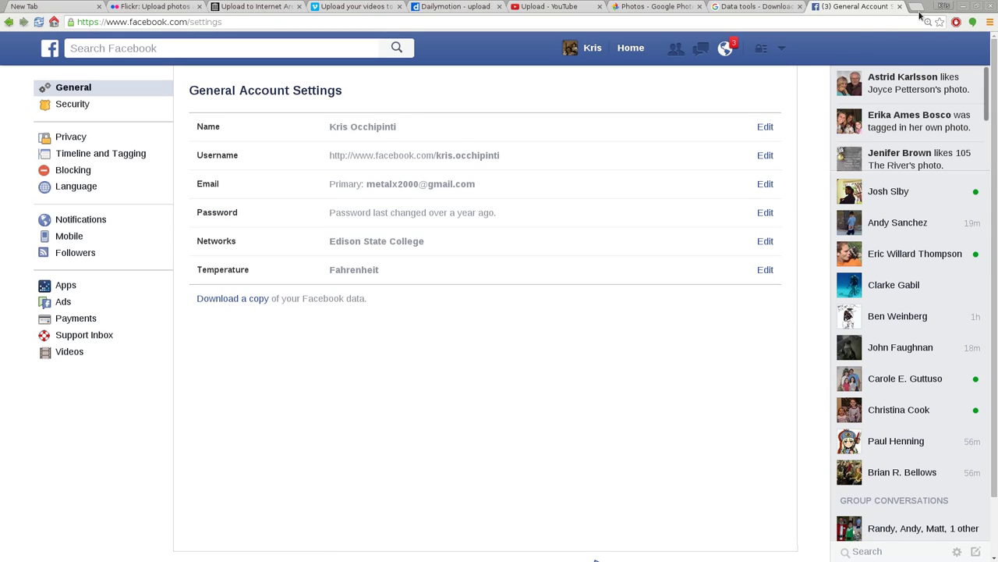
{"action": "left_click", "coordinate": [900, 6]}
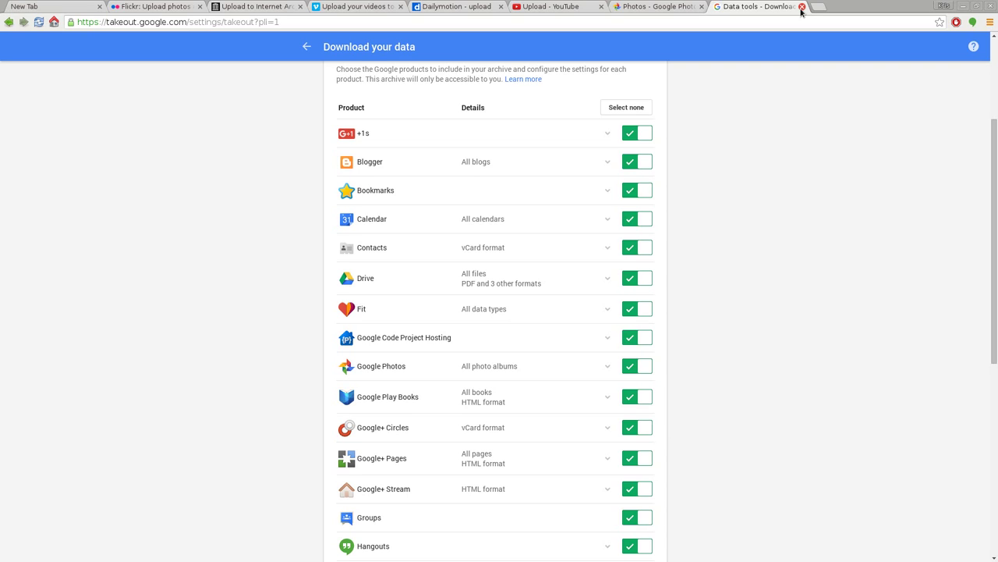
Close the Google Takeout Data tools tab to return to the Google Photos library.
{"action": "left_click", "coordinate": [801, 7]}
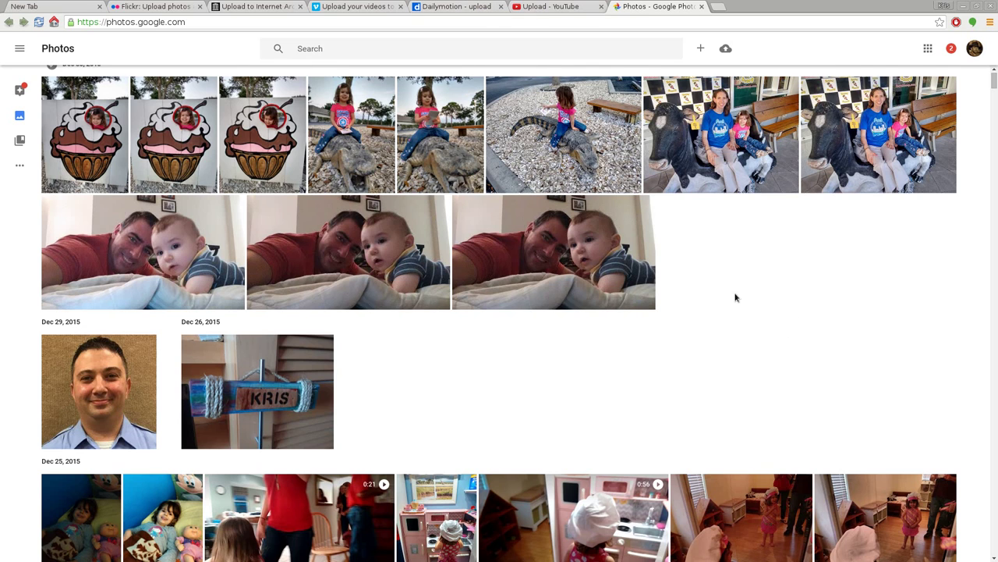
{"action": "scroll", "coordinate": [686, 319], "scroll_direction": "up", "scroll_amount": 2}
{"action": "scroll", "coordinate": [690, 327], "scroll_direction": "down", "scroll_amount": 2}
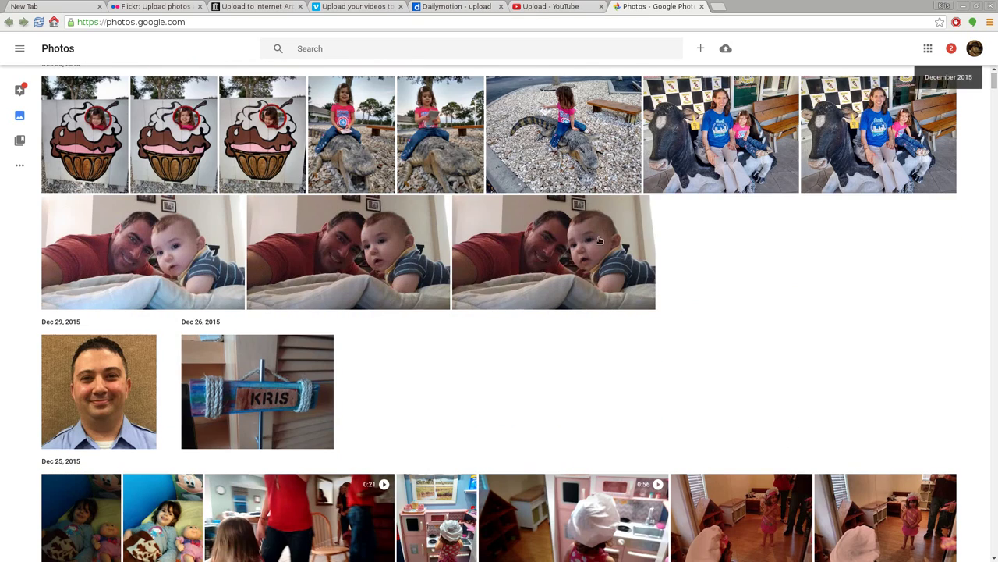
{"action": "left_click", "coordinate": [167, 137]}
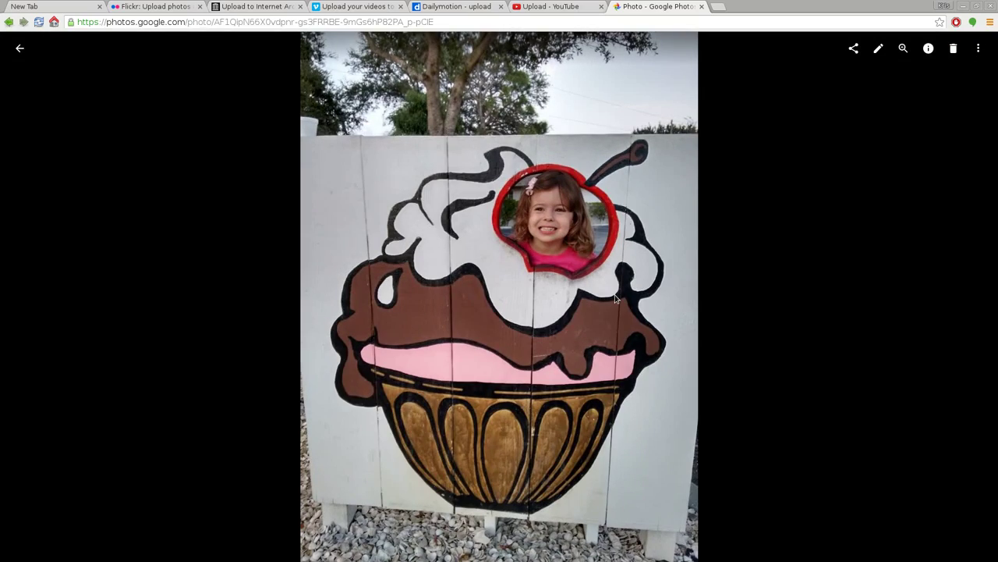
{"action": "key", "text": "Escape"}
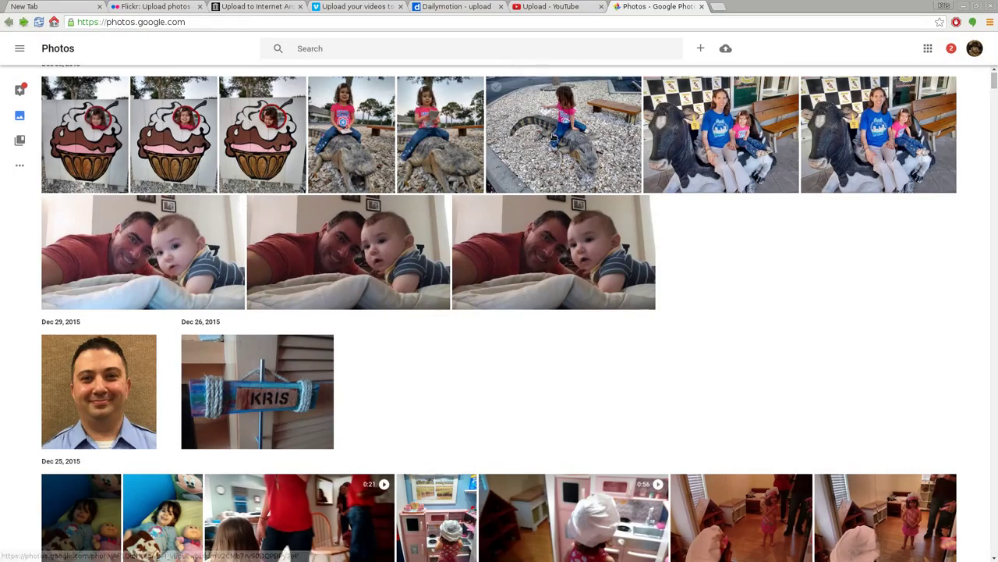
{"action": "left_click", "coordinate": [553, 137]}
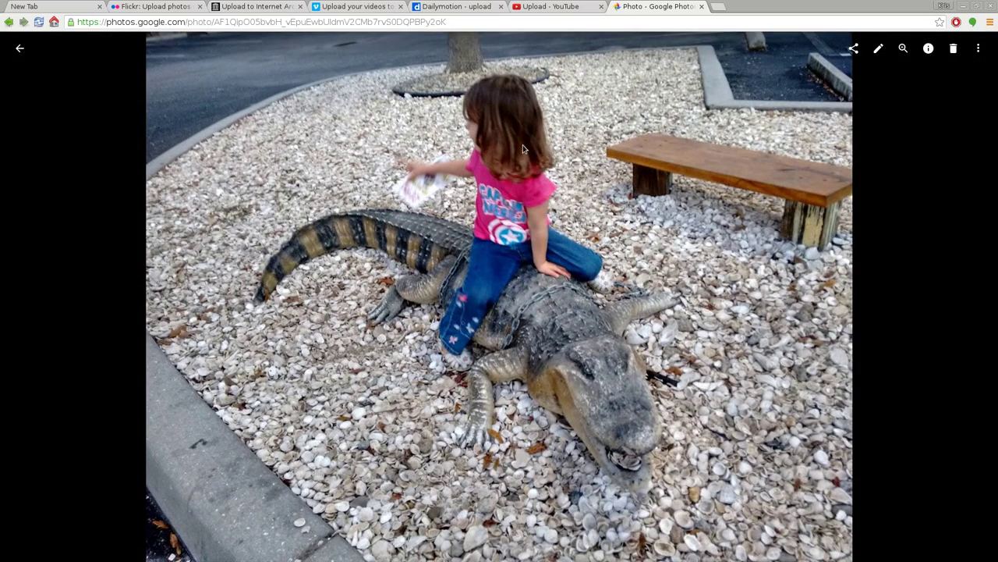
{"action": "key", "text": "Escape"}
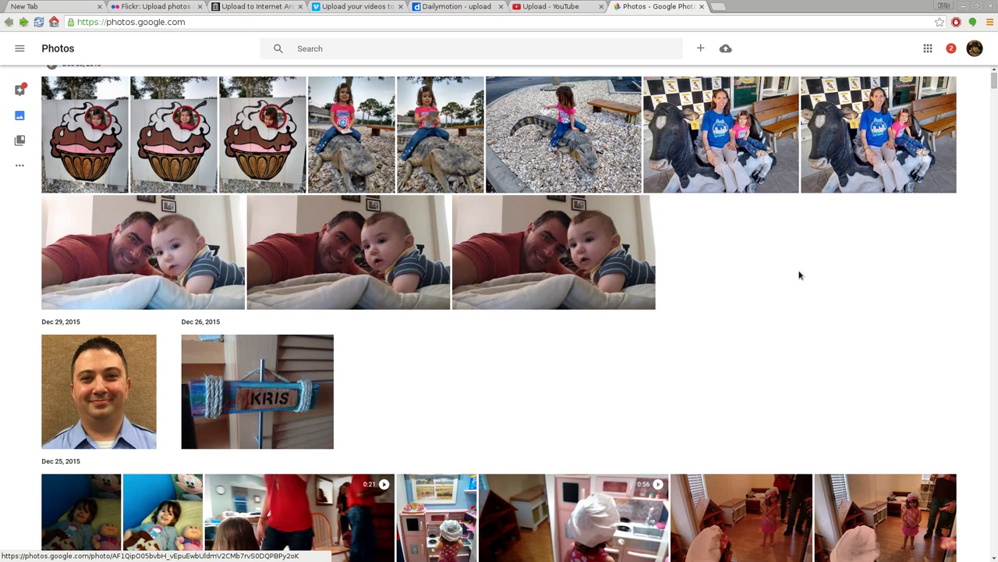
{"action": "scroll", "coordinate": [717, 218], "scroll_direction": "down", "scroll_amount": 1}
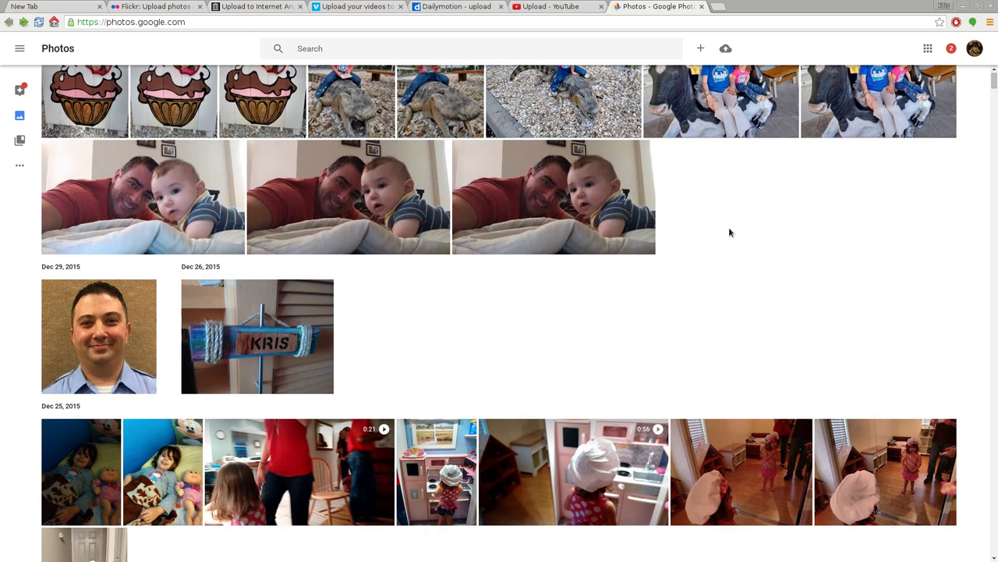
{"action": "scroll", "coordinate": [730, 232], "scroll_direction": "down", "scroll_amount": 2}
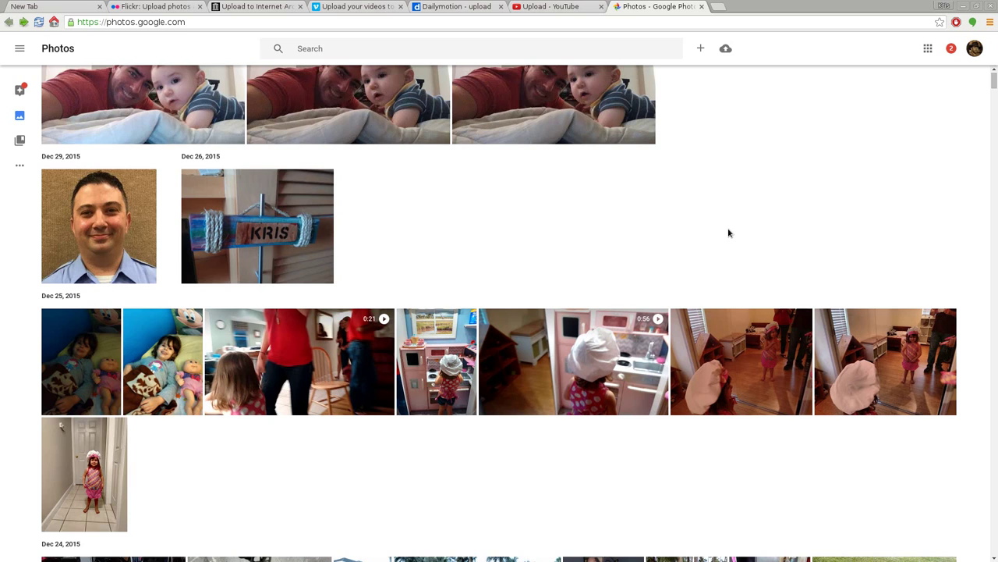
{"action": "scroll", "coordinate": [729, 232], "scroll_direction": "down", "scroll_amount": 2}
{"action": "scroll", "coordinate": [535, 287], "scroll_direction": "down", "scroll_amount": 1}
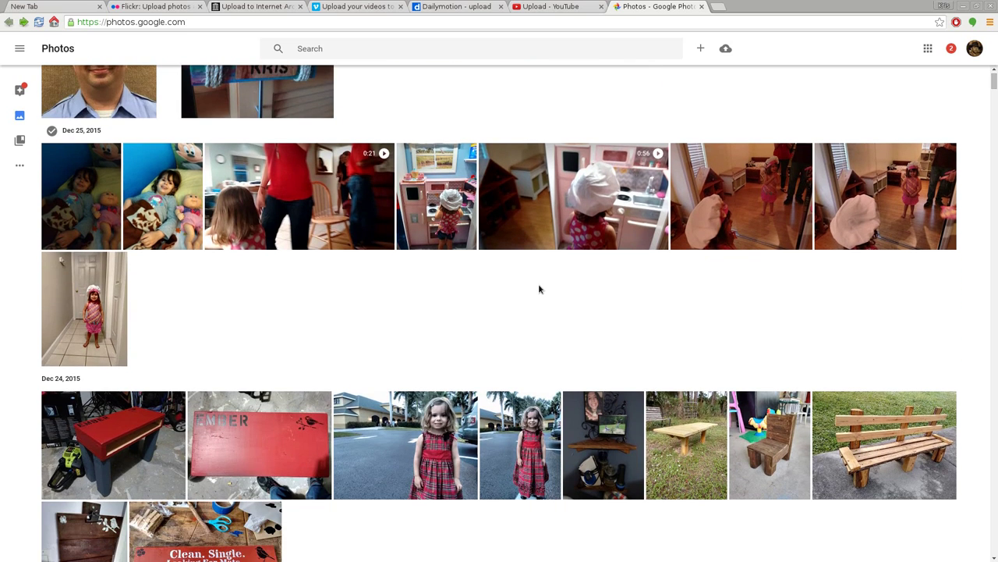